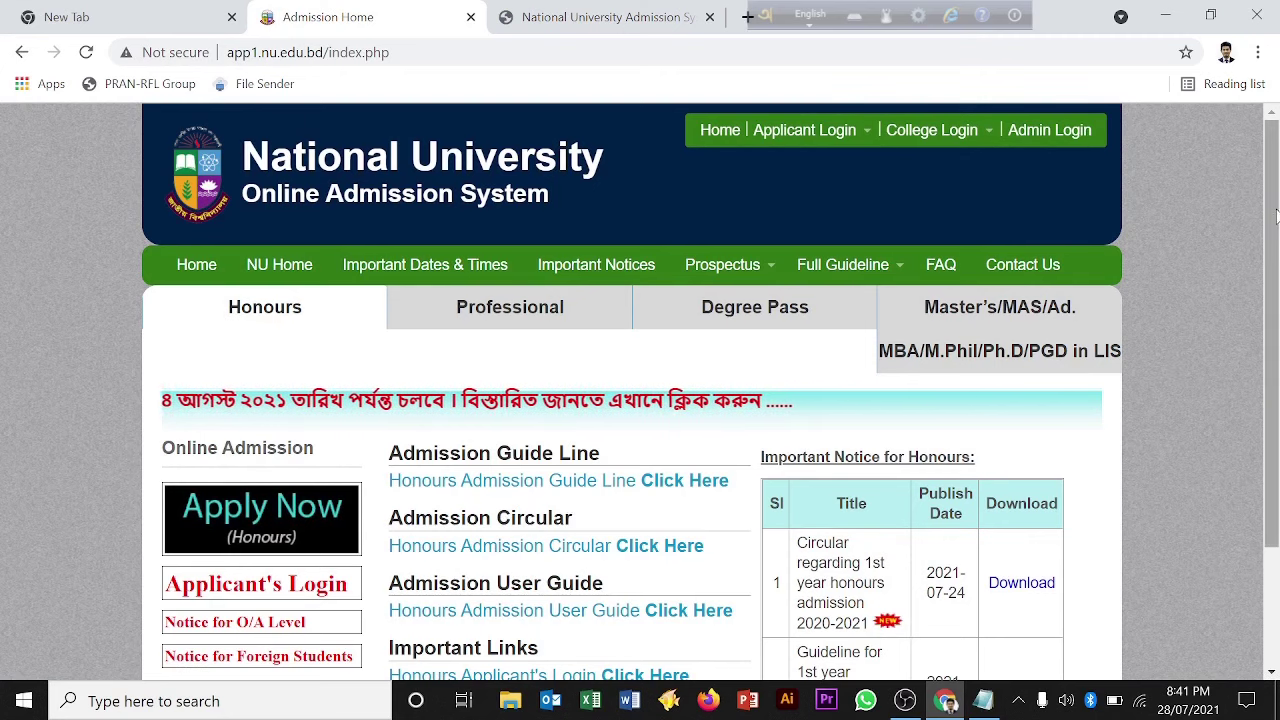
Step: Scroll down the admission home page and launch the Apply Now (Honours) application form
{"action": "scroll", "coordinate": [333, 553], "scroll_direction": "down", "scroll_amount": 1}
{"action": "scroll", "coordinate": [1276, 337], "scroll_direction": "down", "scroll_amount": 2}
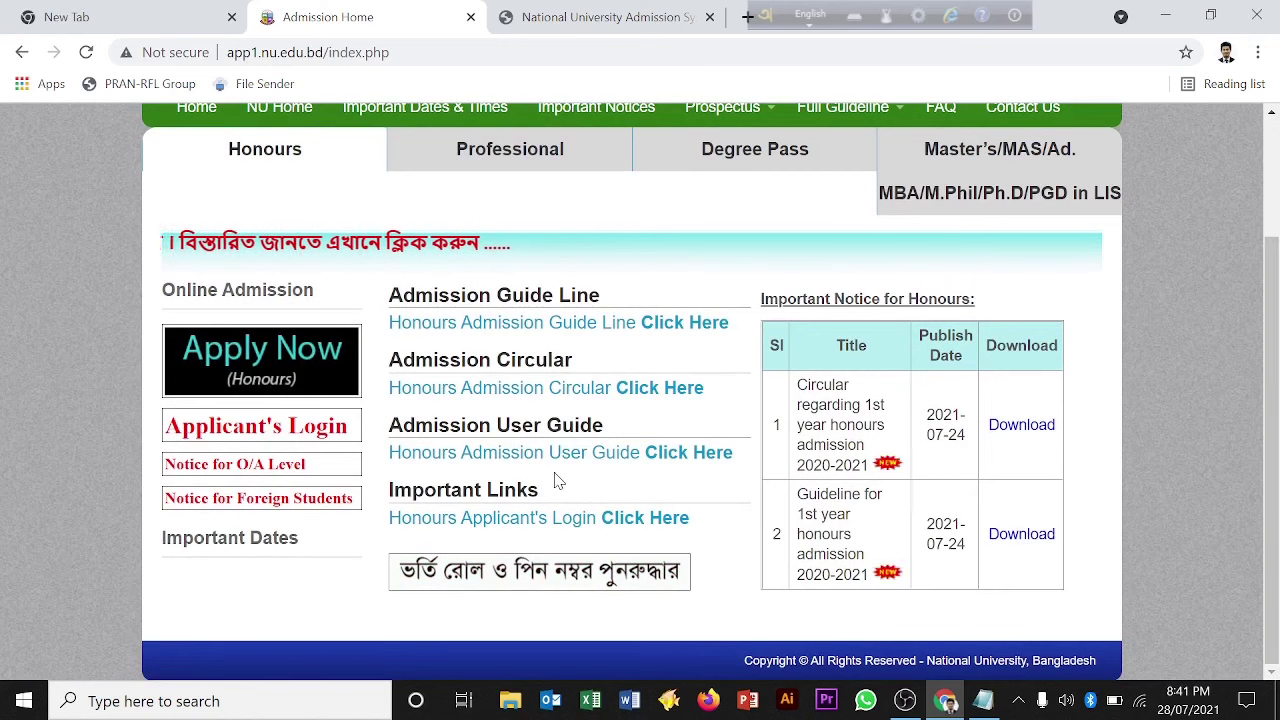
{"action": "left_click", "coordinate": [275, 373]}
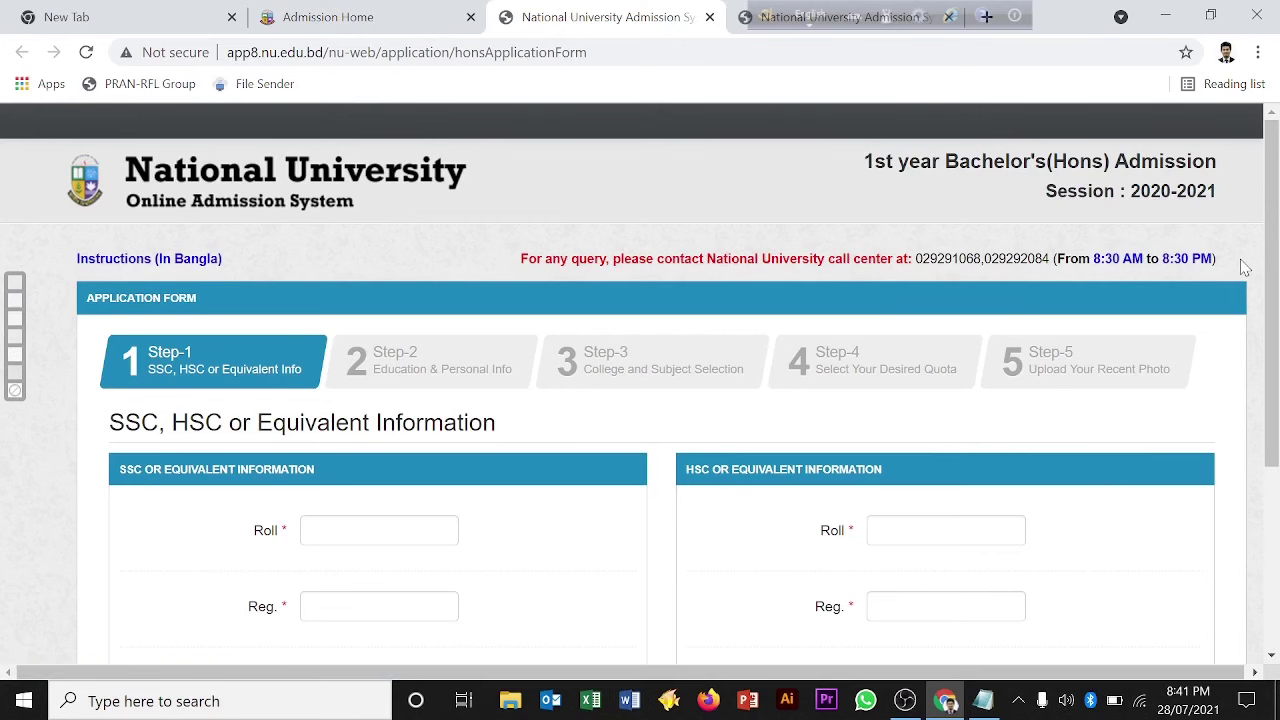
Step: Fill in the SSC roll and registration numbers, board Dhaka and passing year 2018
{"action": "left_click_drag", "start_coordinate": [1273, 190], "coordinate": [1277, 300]}
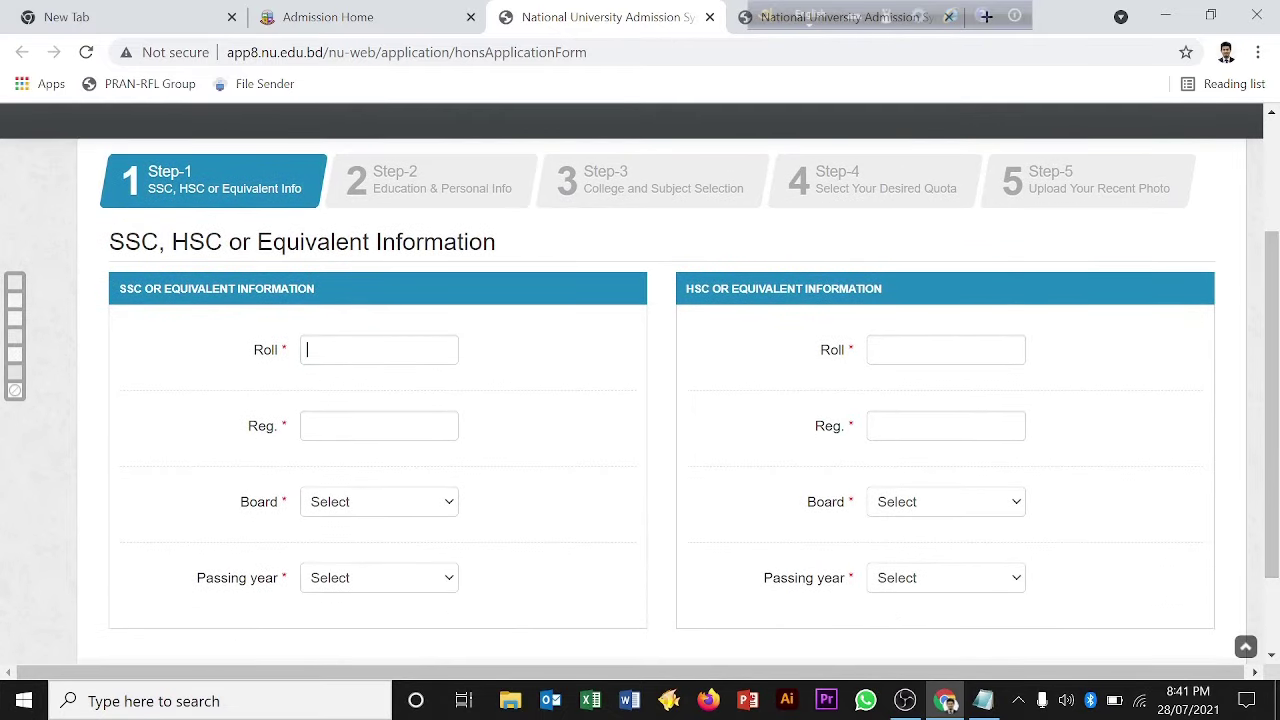
{"action": "left_click", "coordinate": [307, 349]}
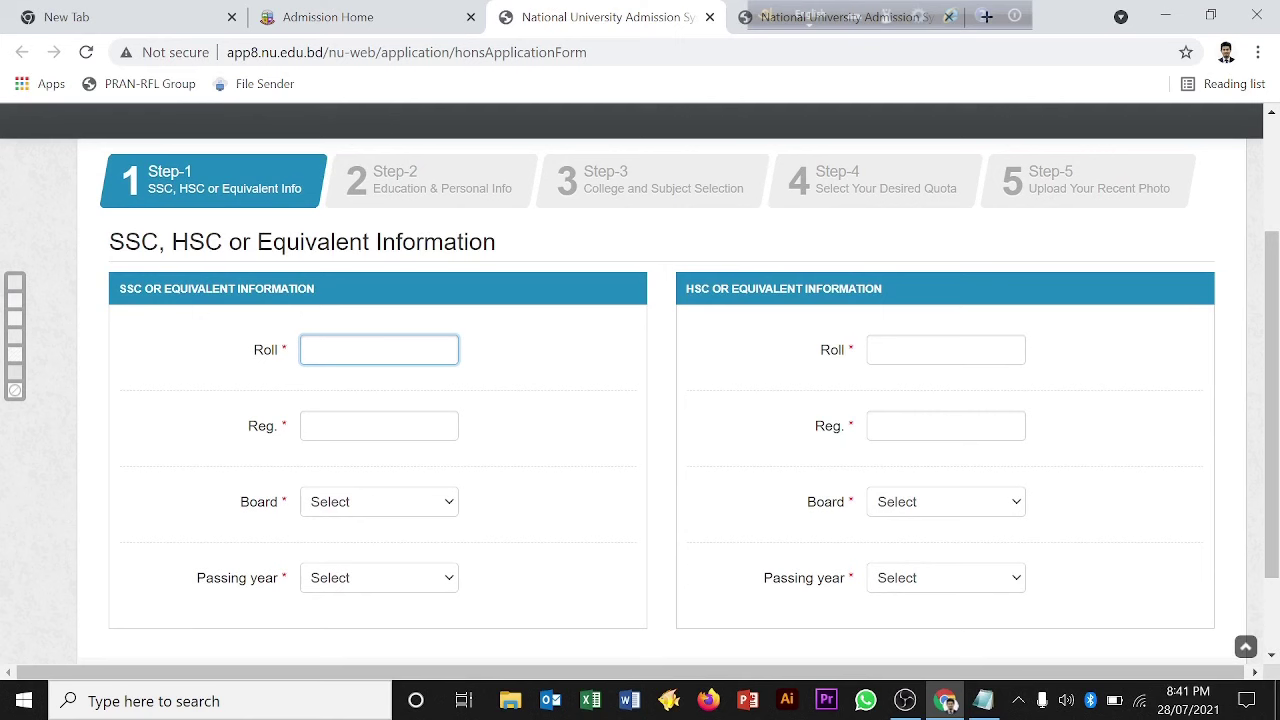
{"action": "type", "text": "14"}
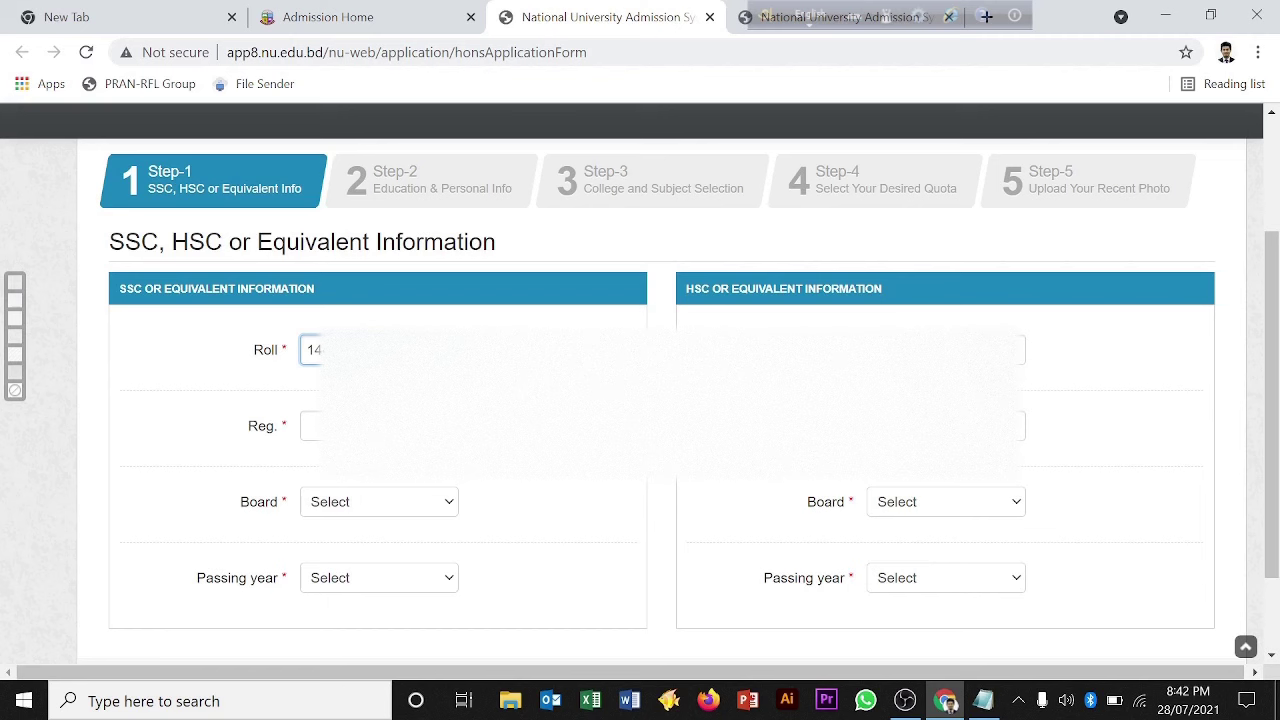
{"action": "left_click", "coordinate": [310, 426]}
{"action": "type", "text": "15"}
{"action": "left_click", "coordinate": [437, 511]}
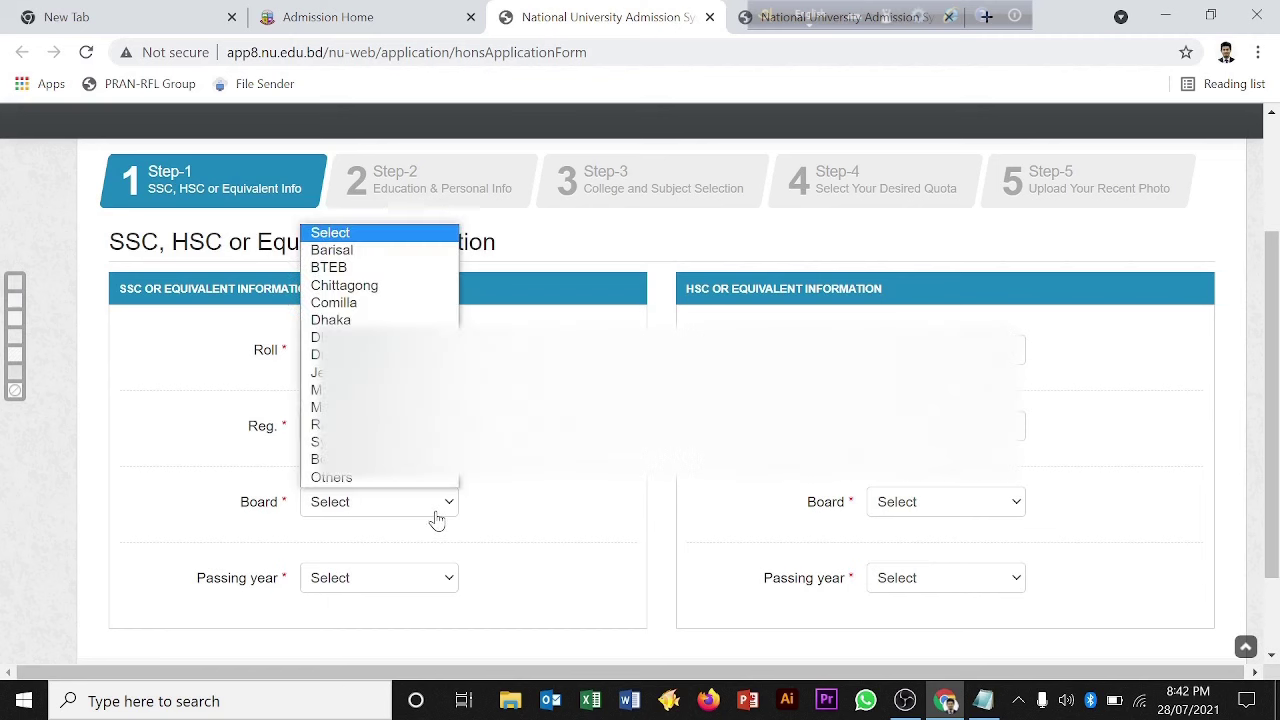
{"action": "left_click", "coordinate": [360, 320]}
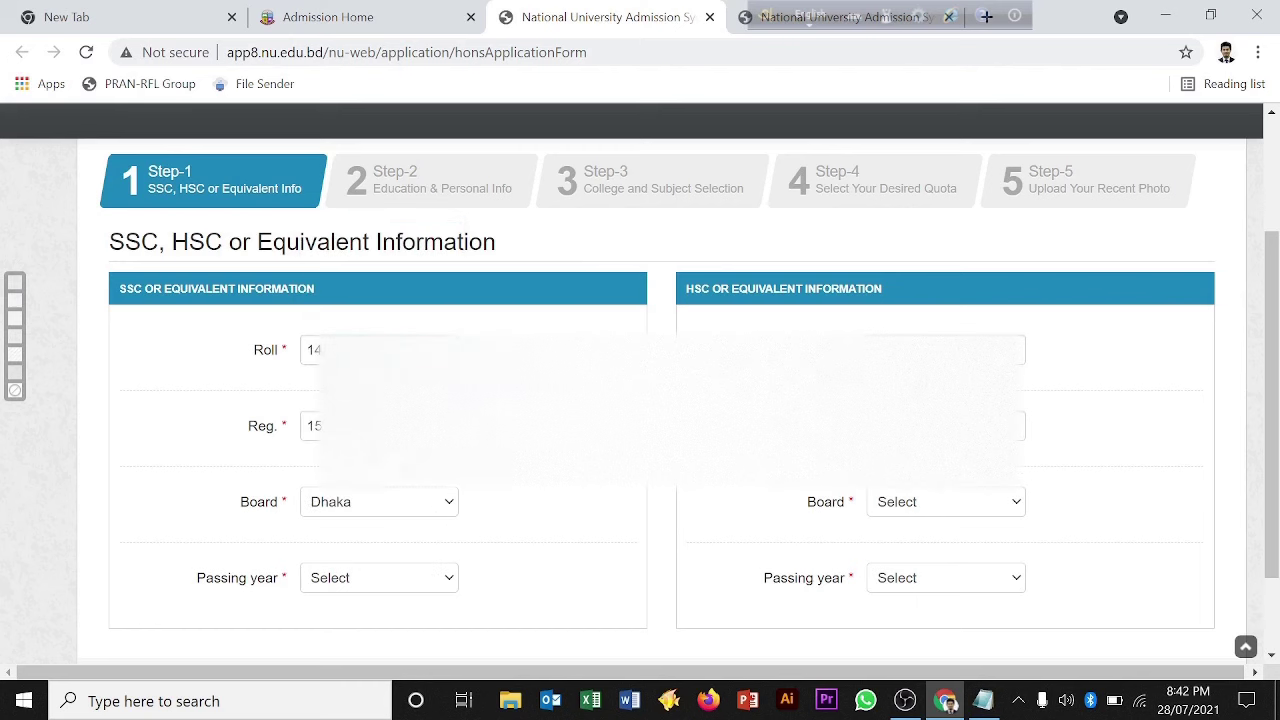
{"action": "left_click", "coordinate": [443, 579]}
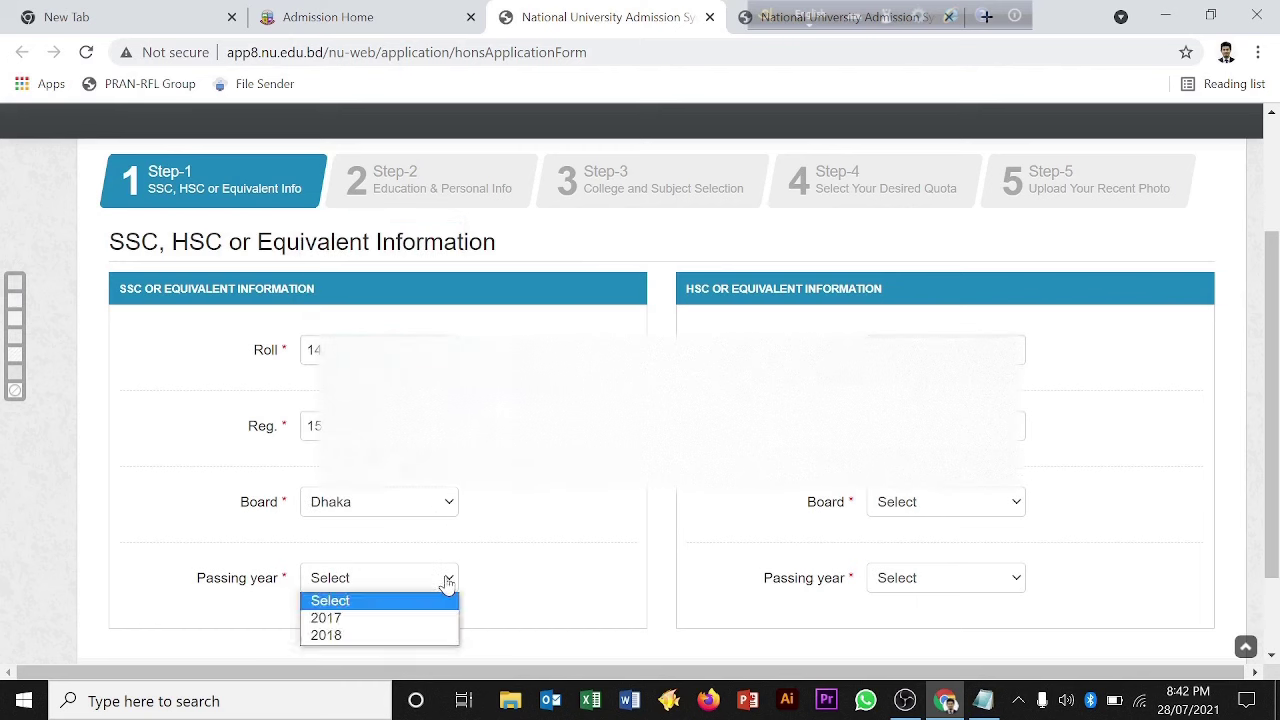
{"action": "left_click", "coordinate": [367, 636]}
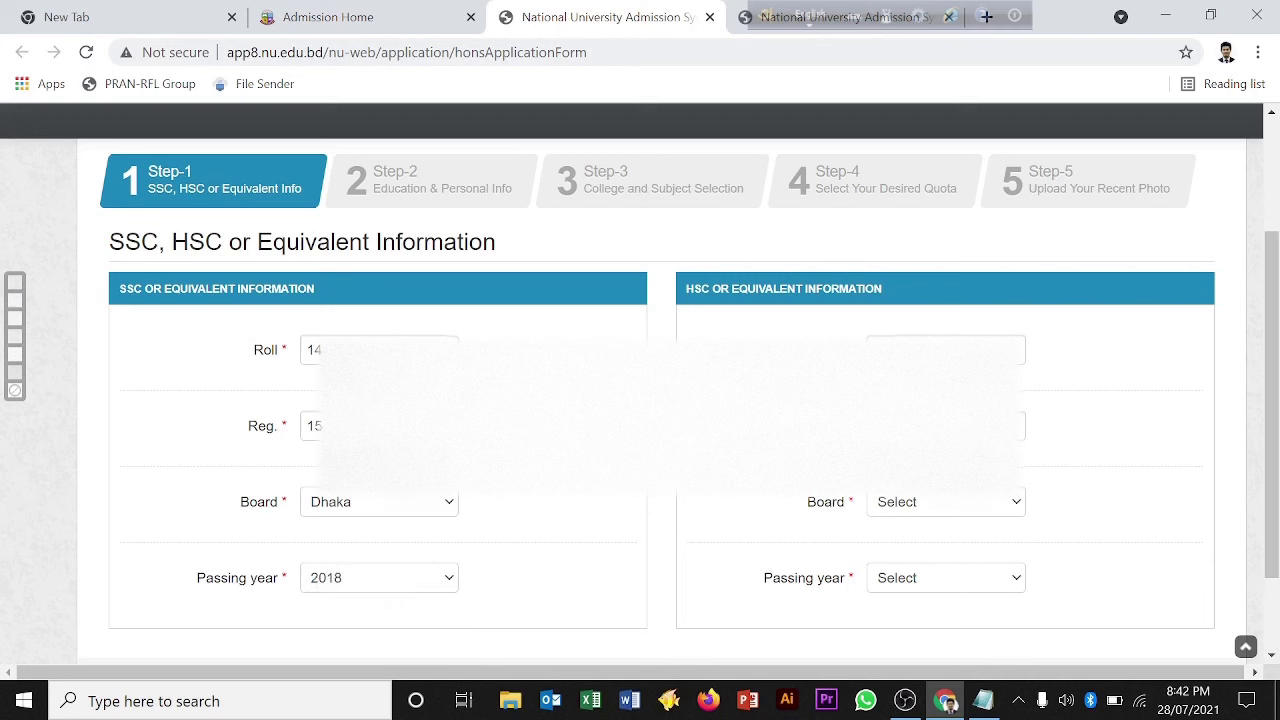
Step: Fill in the HSC roll and registration numbers, board Dhaka and passing year 2020
{"action": "left_click", "coordinate": [945, 349]}
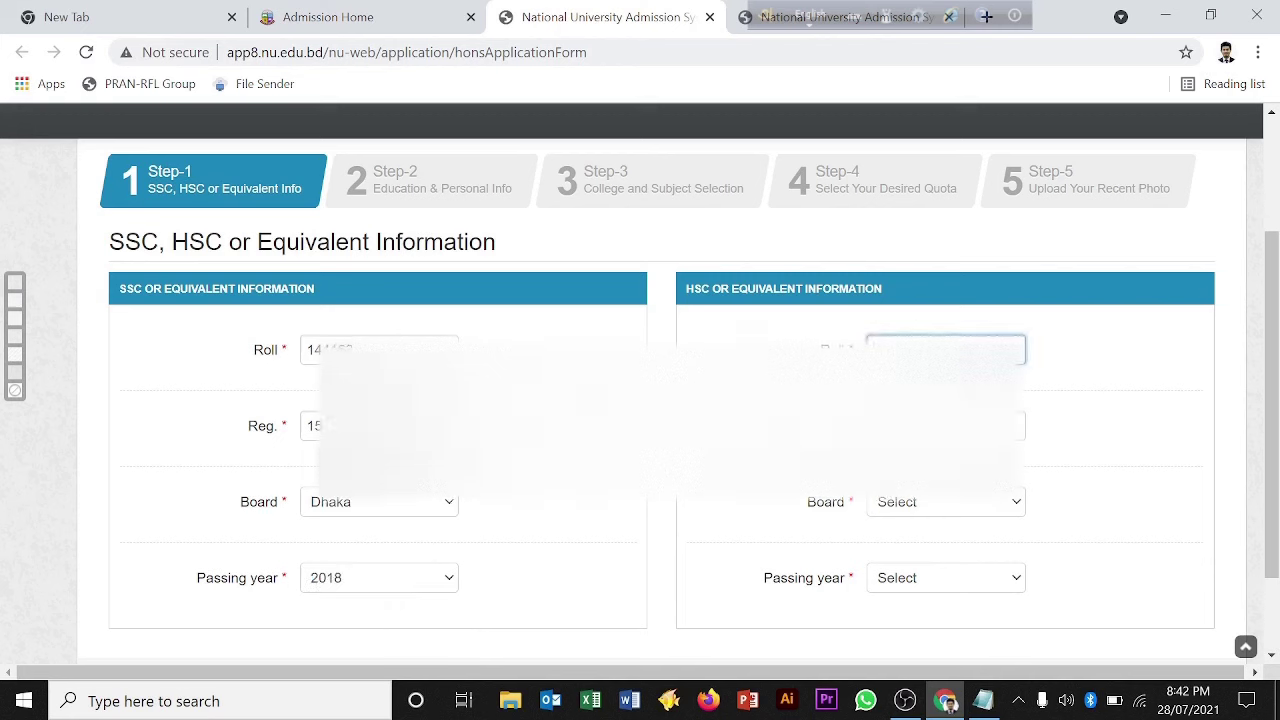
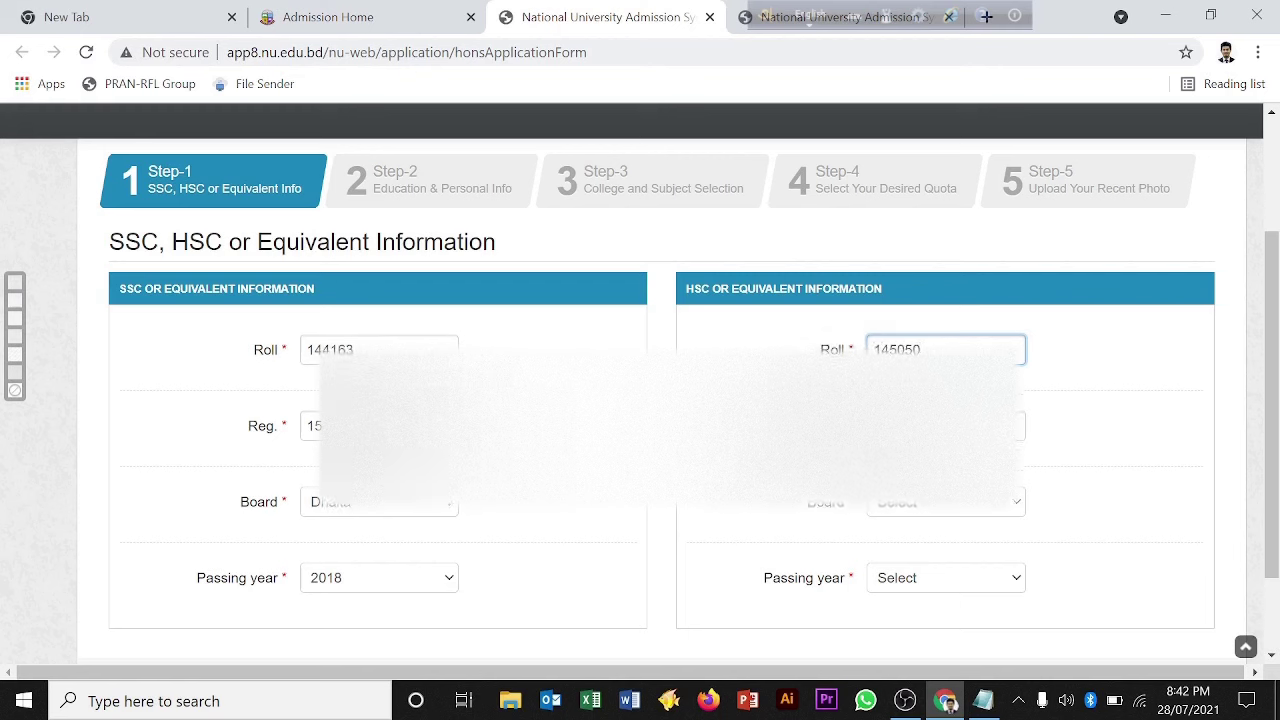
{"action": "key", "text": "Tab"}
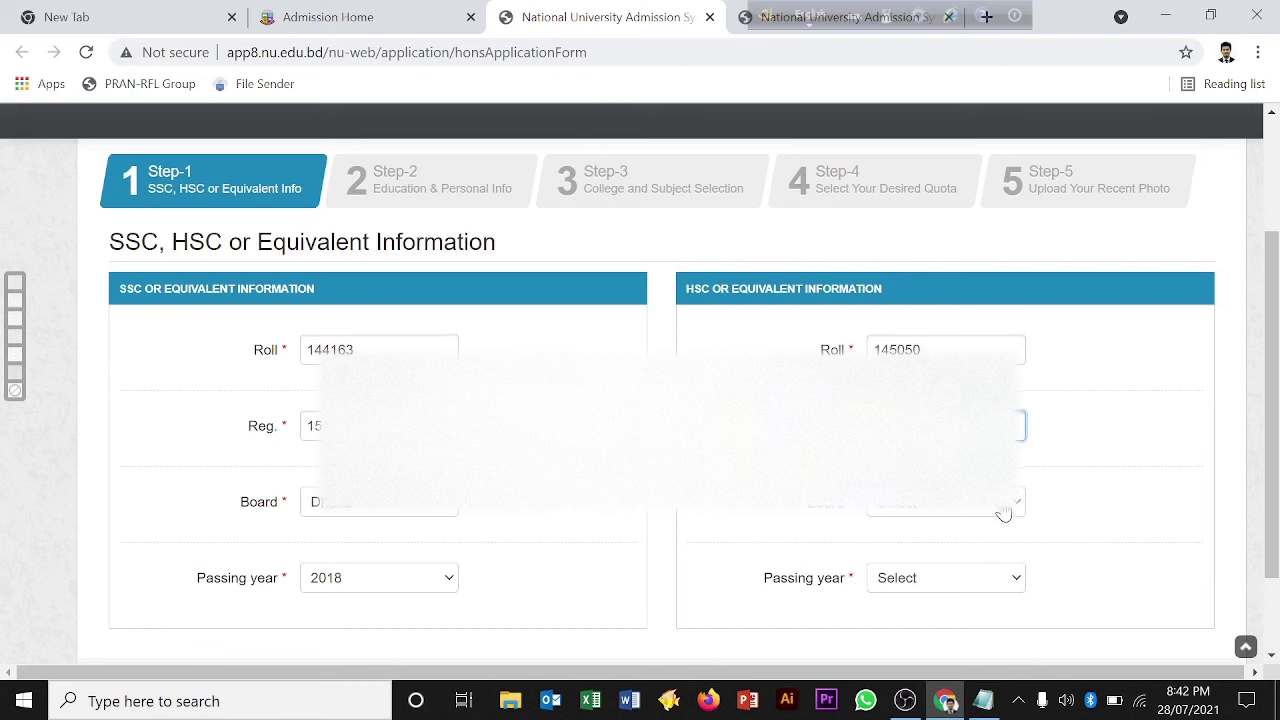
{"action": "left_click", "coordinate": [1003, 512]}
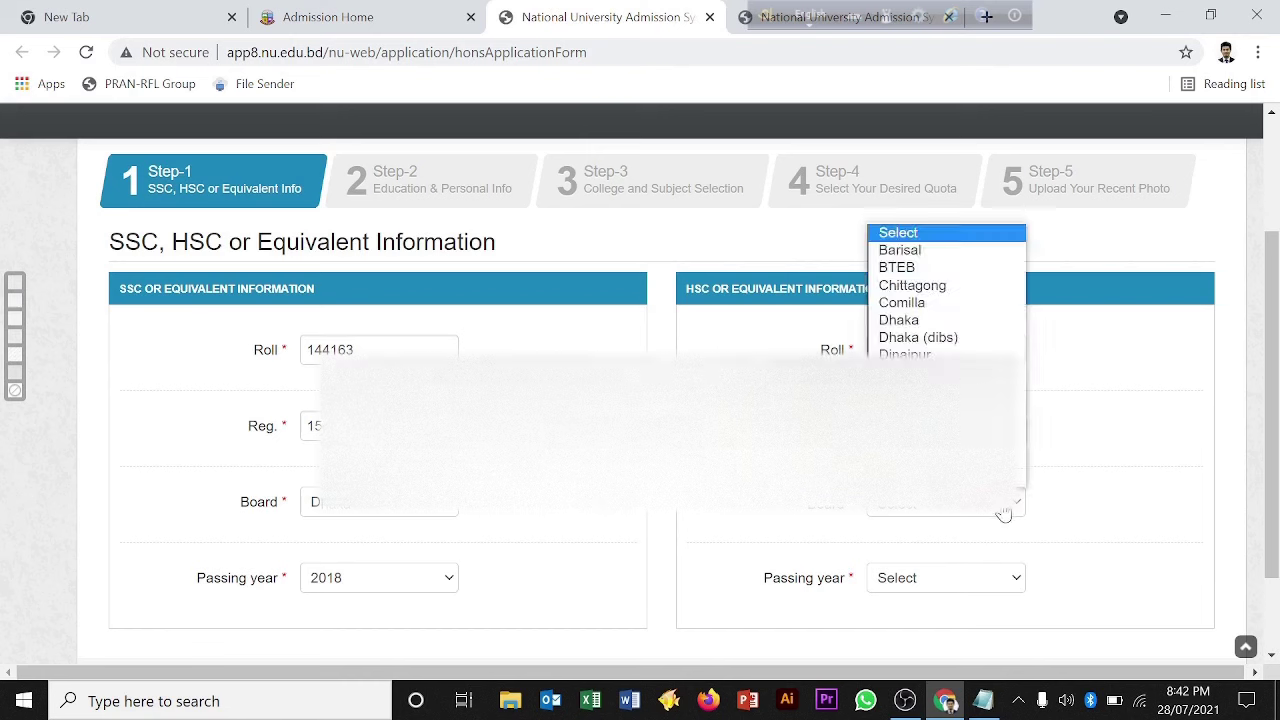
{"action": "left_click", "coordinate": [950, 322]}
{"action": "left_click", "coordinate": [1006, 585]}
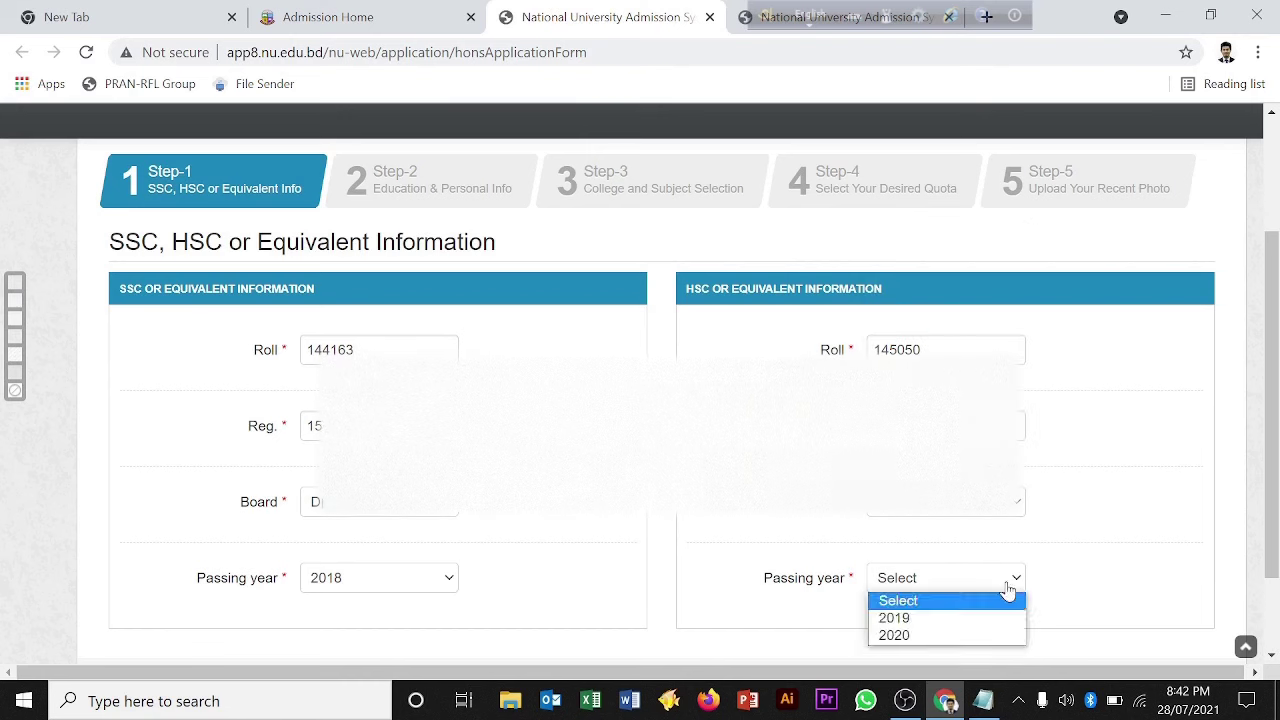
{"action": "left_click", "coordinate": [944, 636]}
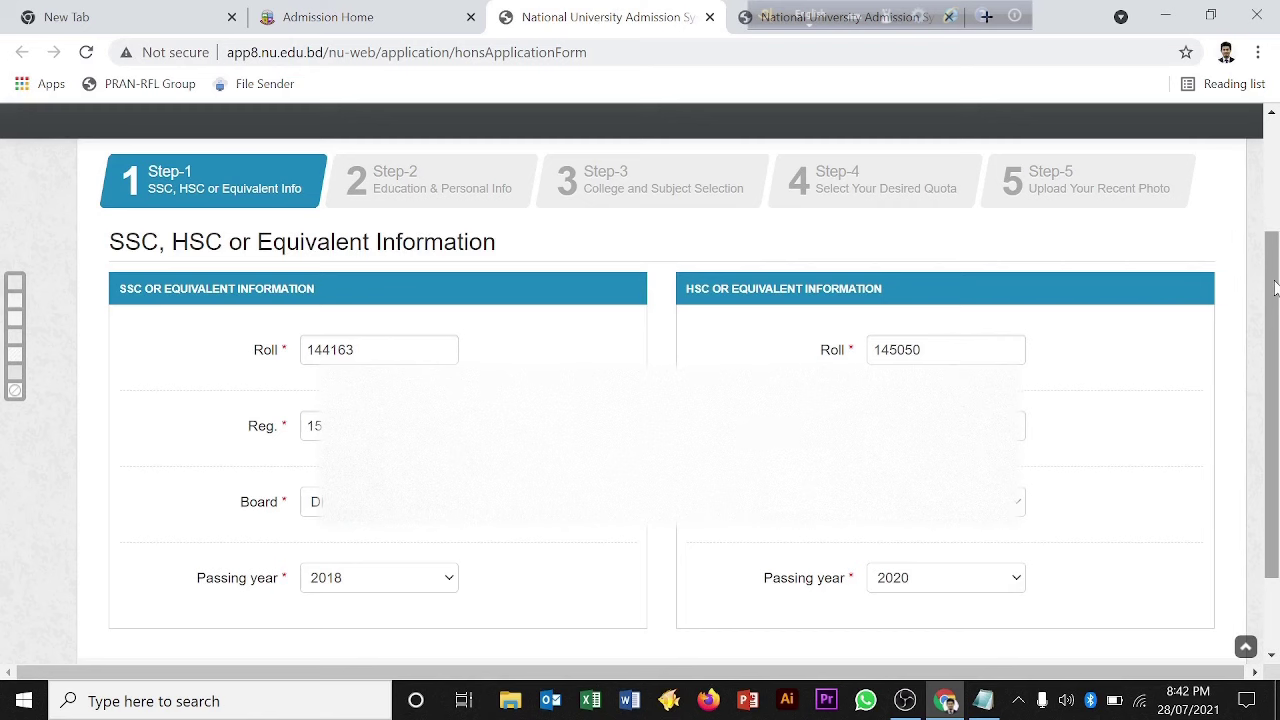
{"action": "left_click_drag", "start_coordinate": [1277, 289], "coordinate": [1277, 326]}
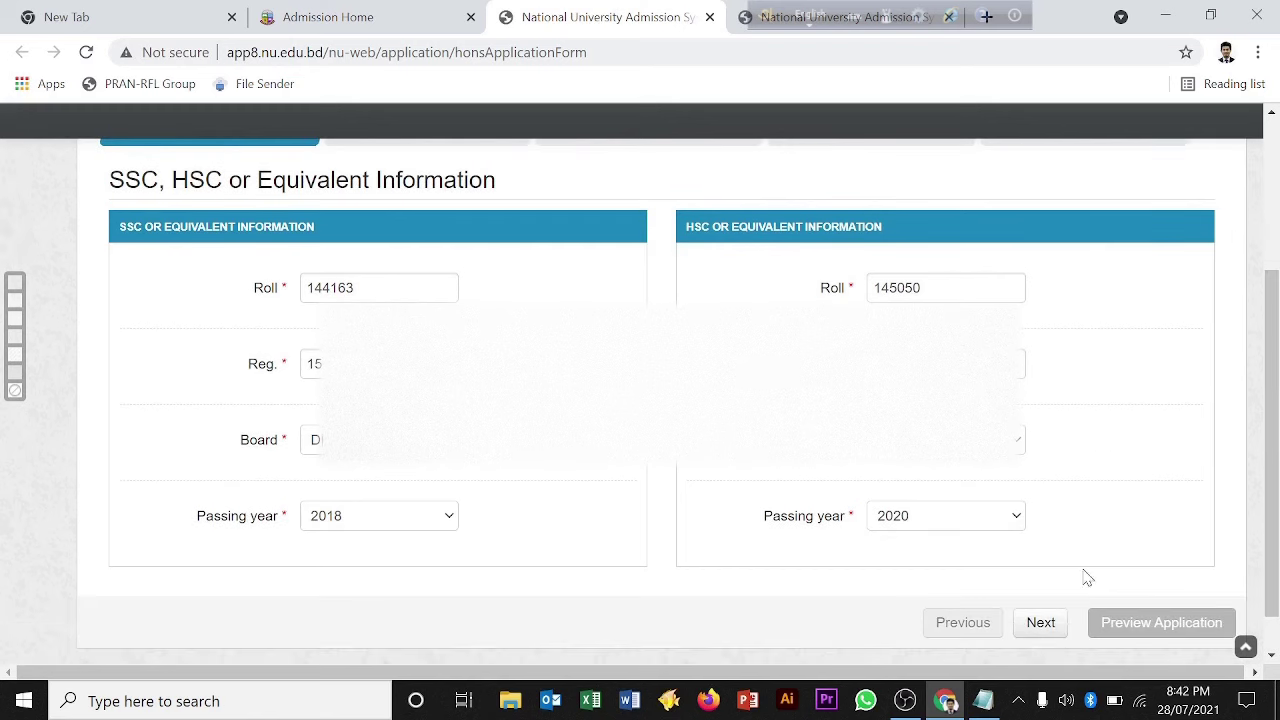
Step: Advance to Step-2 and review the retrieved GPAs 4.22 and 4.5 and personal details
{"action": "left_click", "coordinate": [1054, 623]}
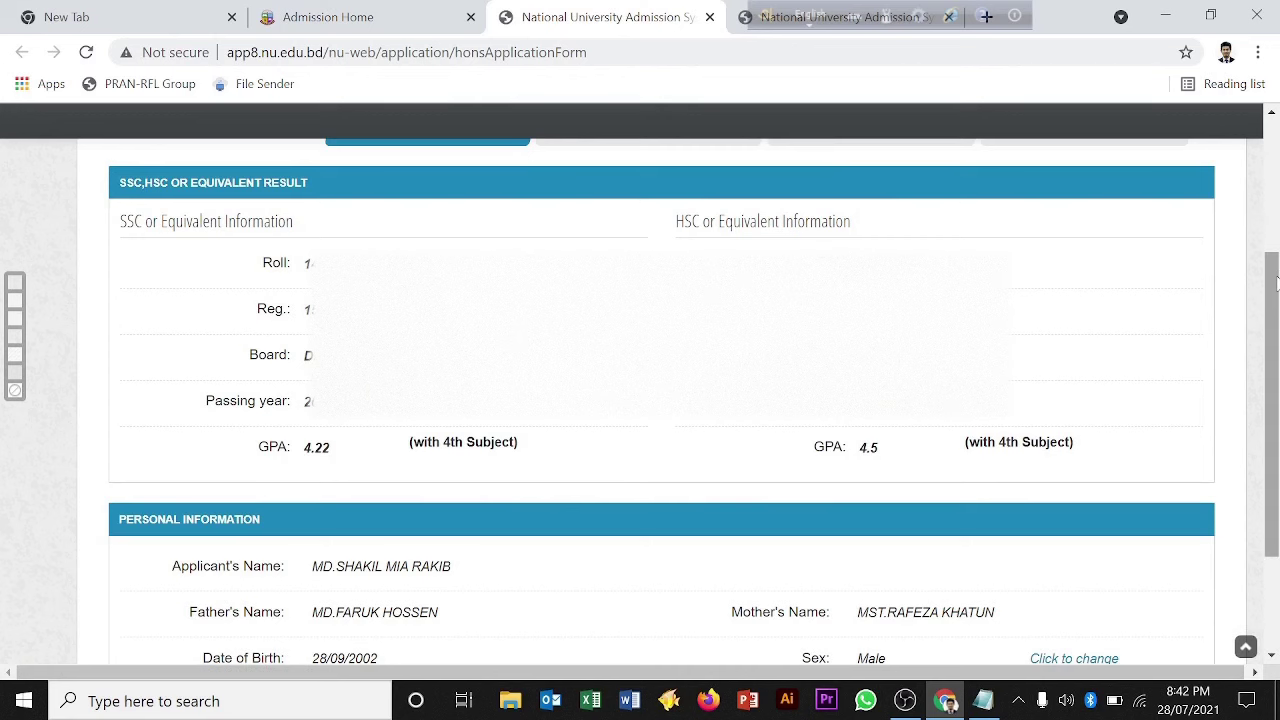
{"action": "left_click_drag", "start_coordinate": [1276, 283], "coordinate": [1276, 366]}
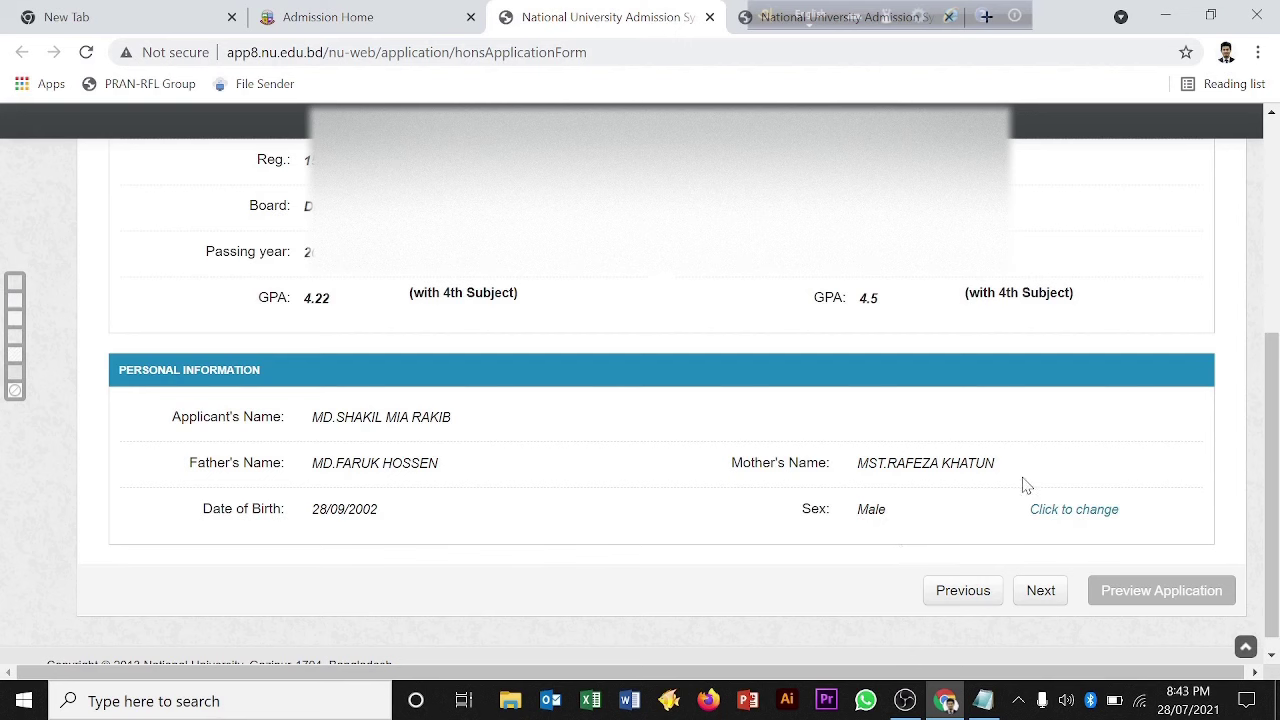
Step: Choose division DHAKA, district Gazipur and Bhawal Badre Alam Govt. College as the desired college
{"action": "left_click", "coordinate": [1040, 591]}
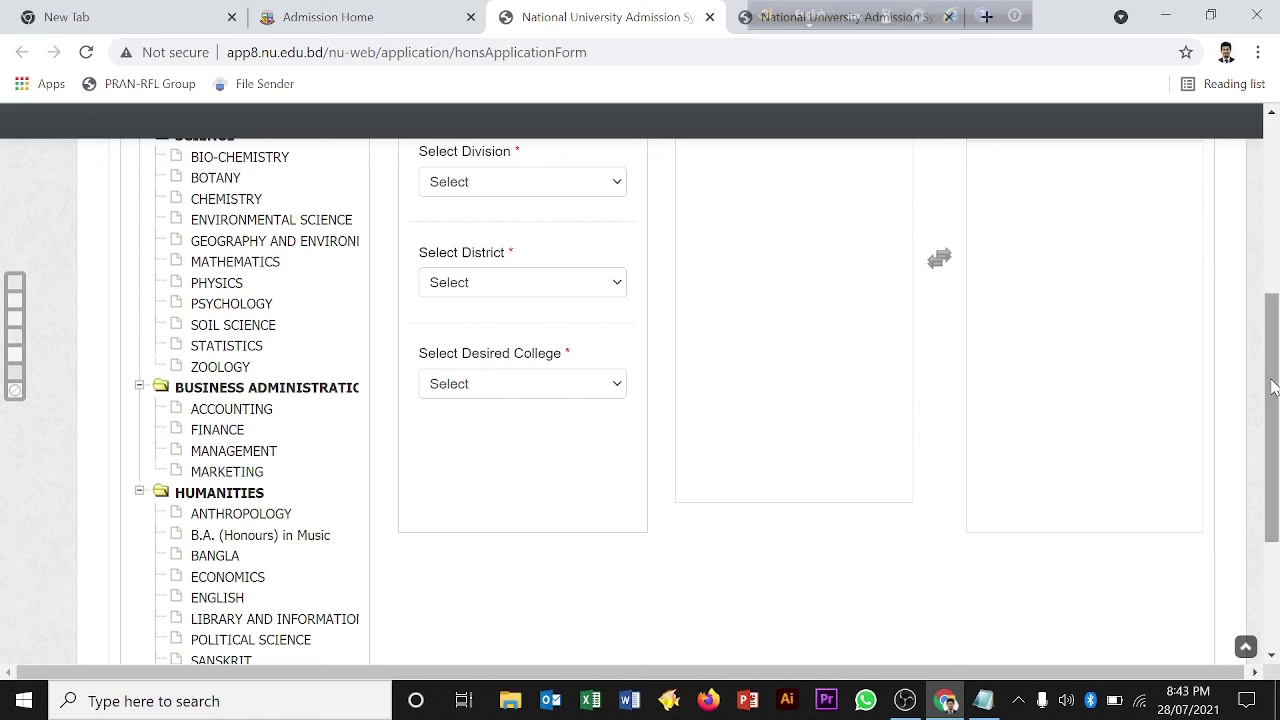
{"action": "left_click_drag", "start_coordinate": [1272, 388], "coordinate": [1272, 343]}
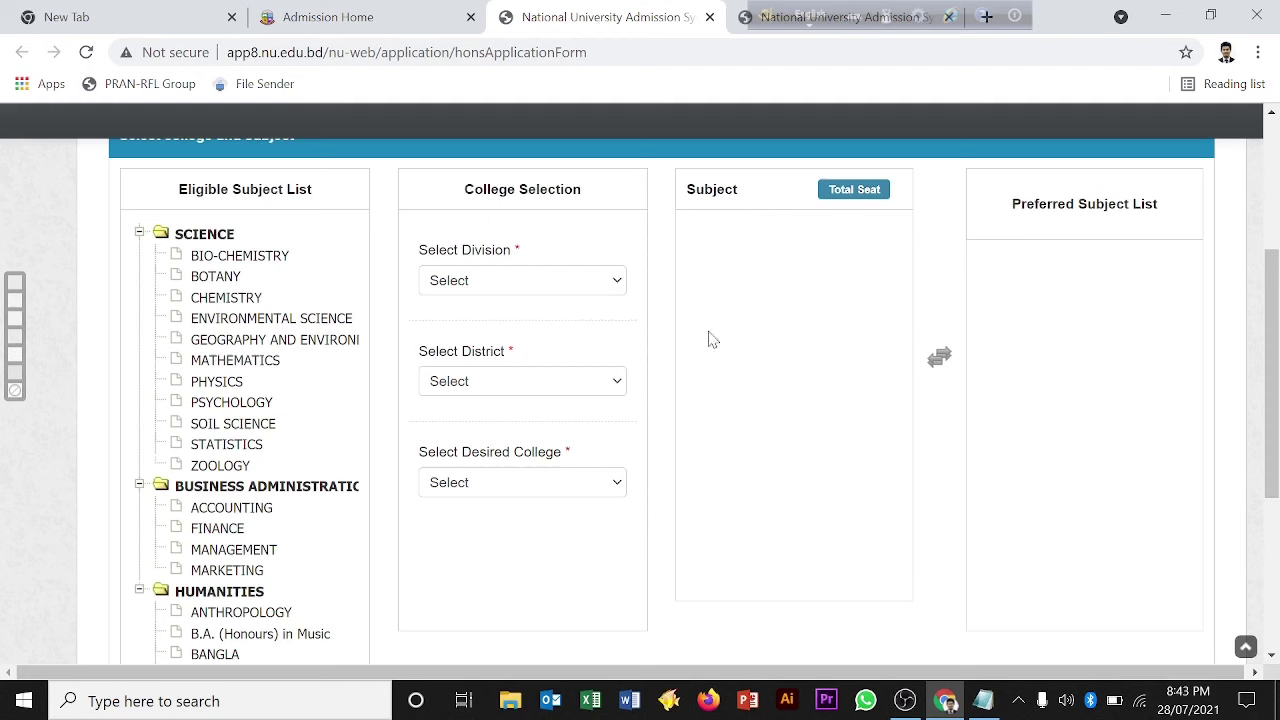
{"action": "left_click", "coordinate": [617, 285]}
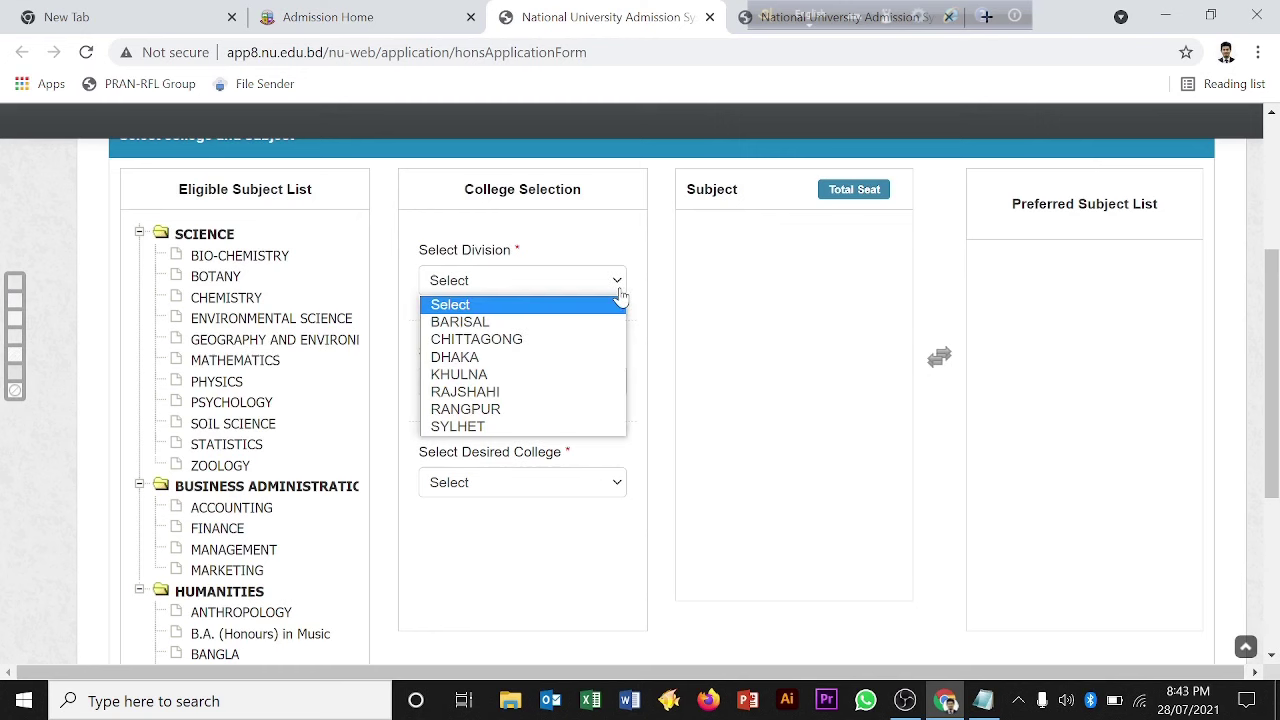
{"action": "left_click", "coordinate": [474, 357]}
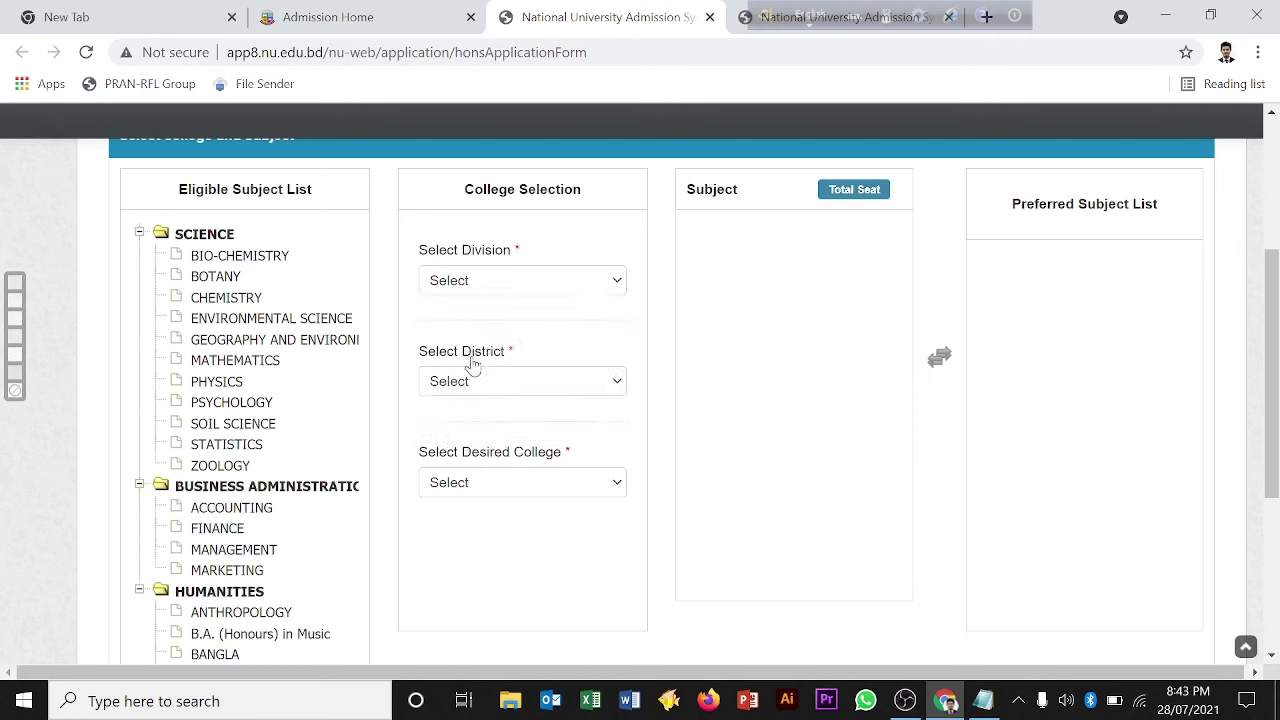
{"action": "left_click", "coordinate": [615, 389]}
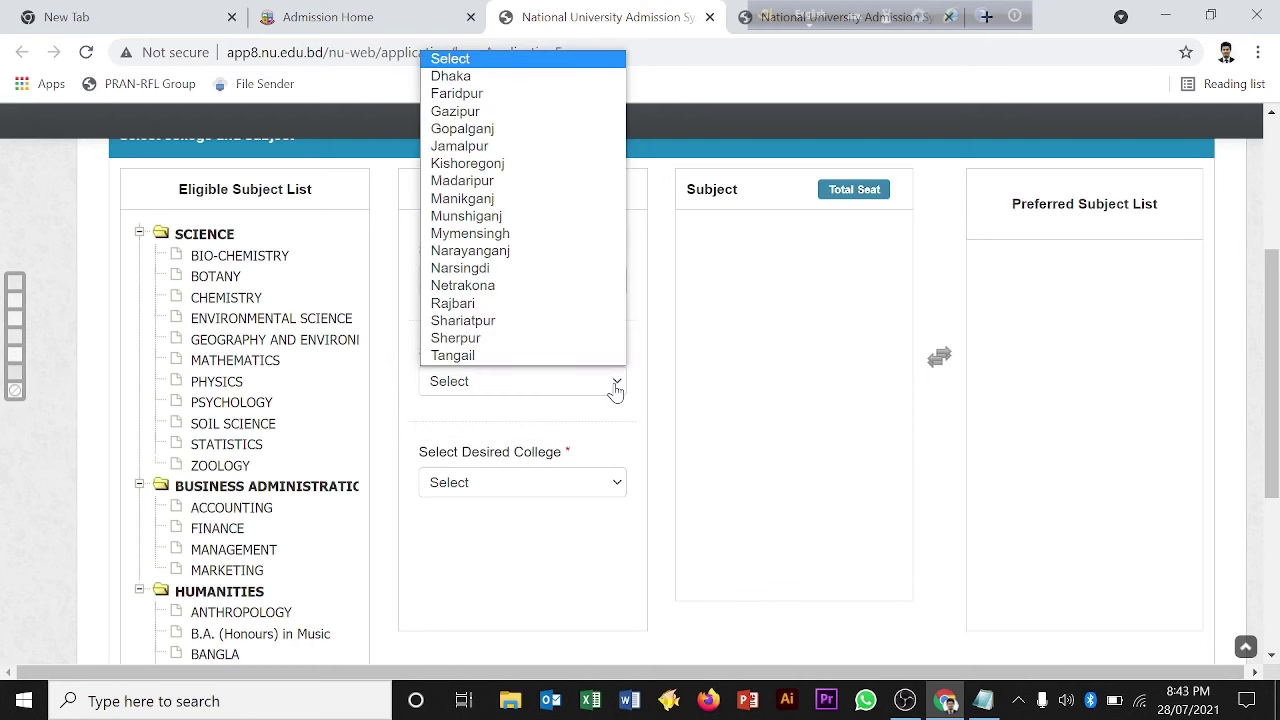
{"action": "left_click", "coordinate": [498, 113]}
{"action": "left_click", "coordinate": [615, 490]}
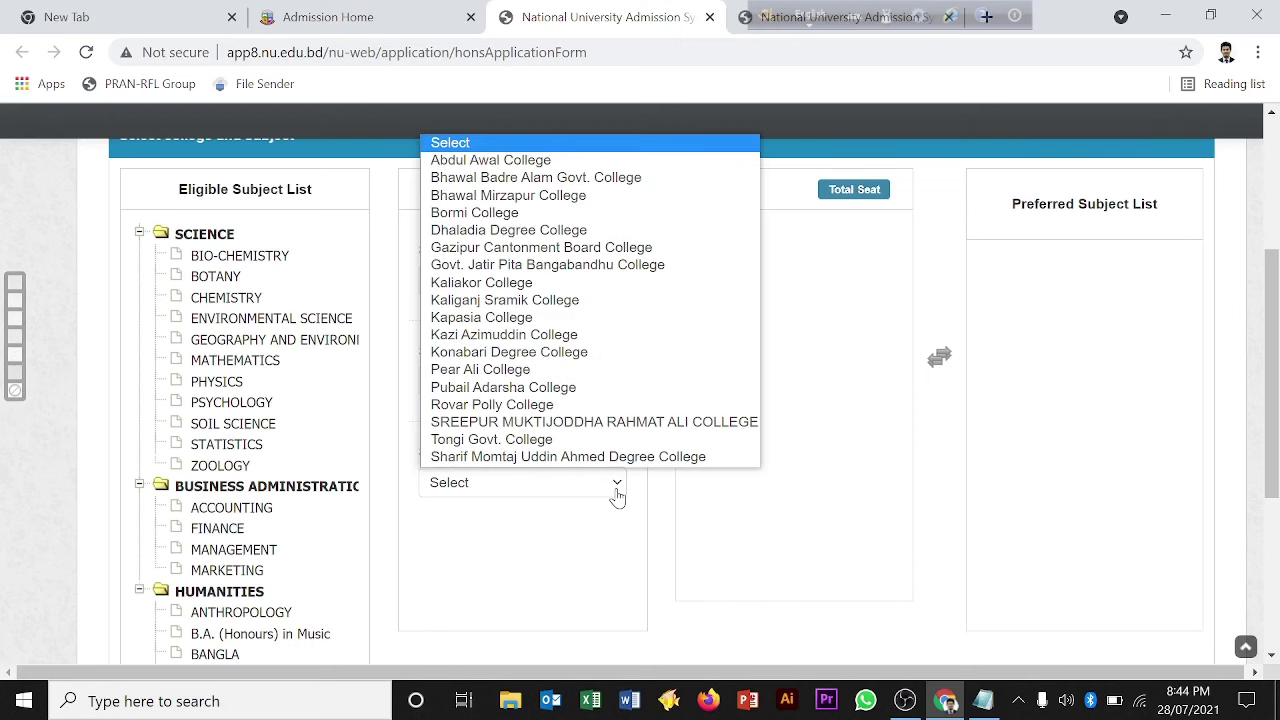
{"action": "left_click", "coordinate": [628, 178]}
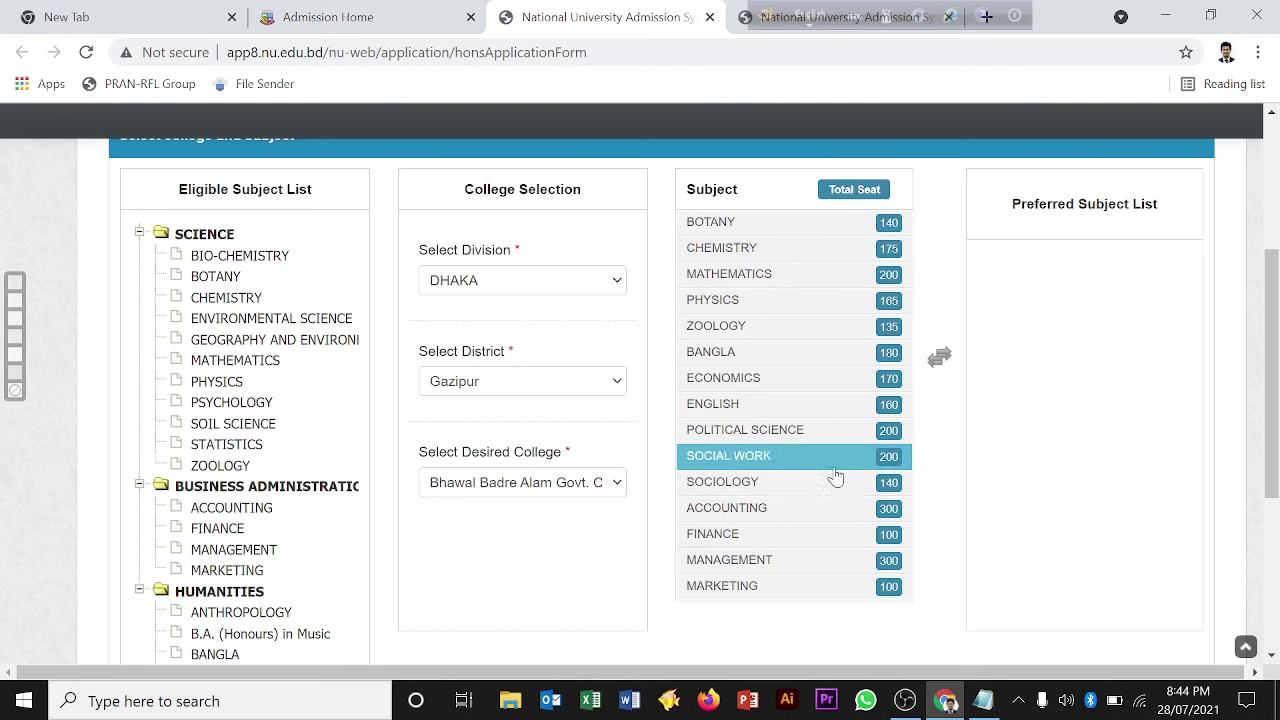
Step: Compare Kaliganj Sramik College's subjects, then return to Bhawal Badre Alam Govt. College's subject list
{"action": "left_click", "coordinate": [616, 483]}
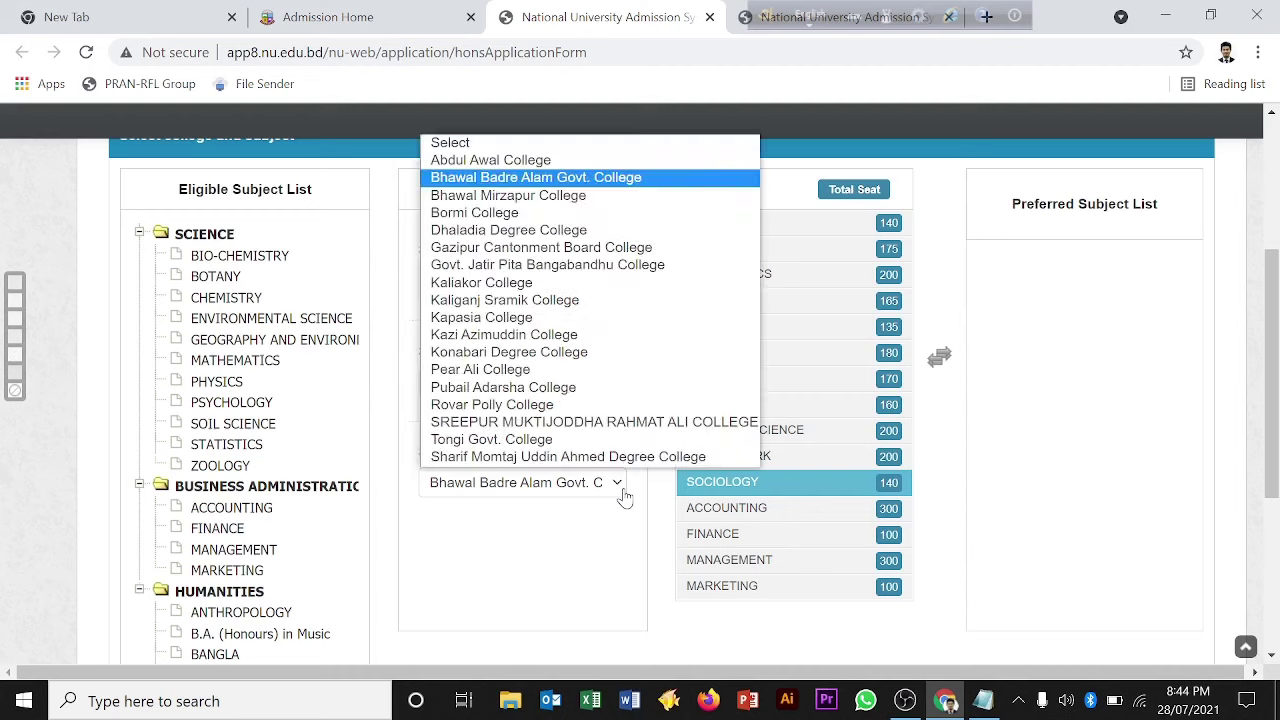
{"action": "left_click", "coordinate": [505, 303]}
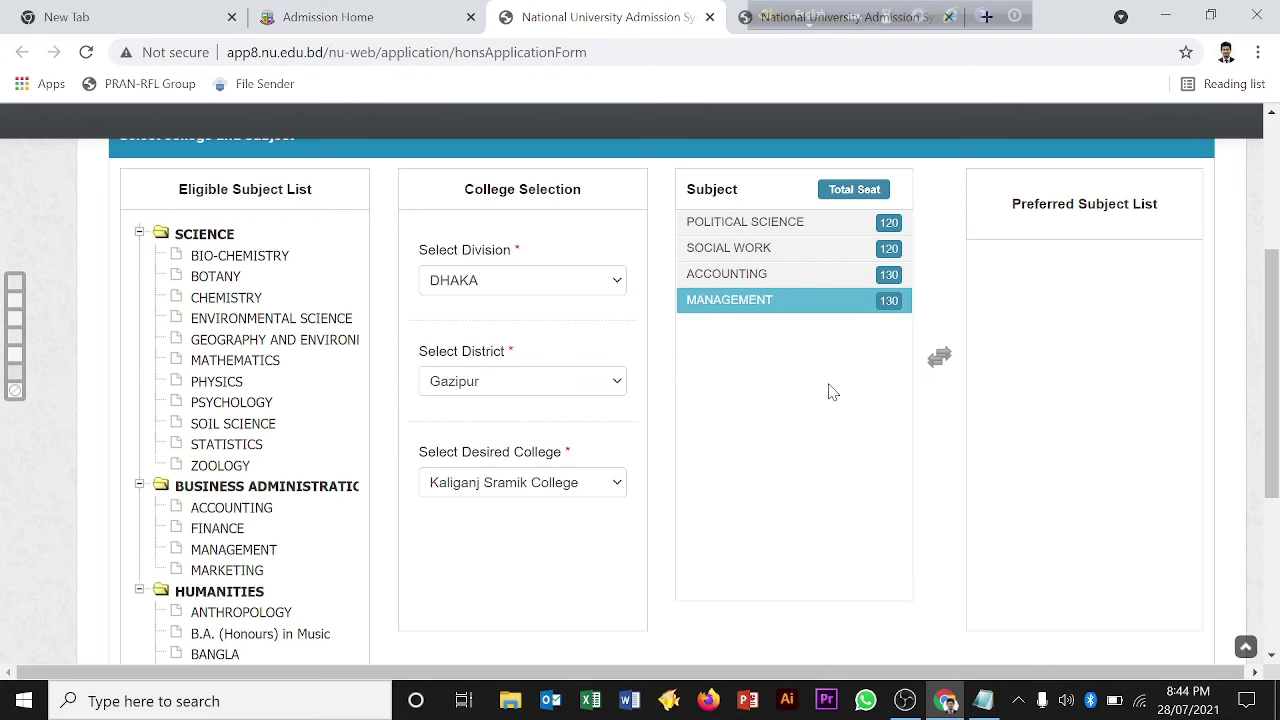
{"action": "left_click", "coordinate": [615, 487]}
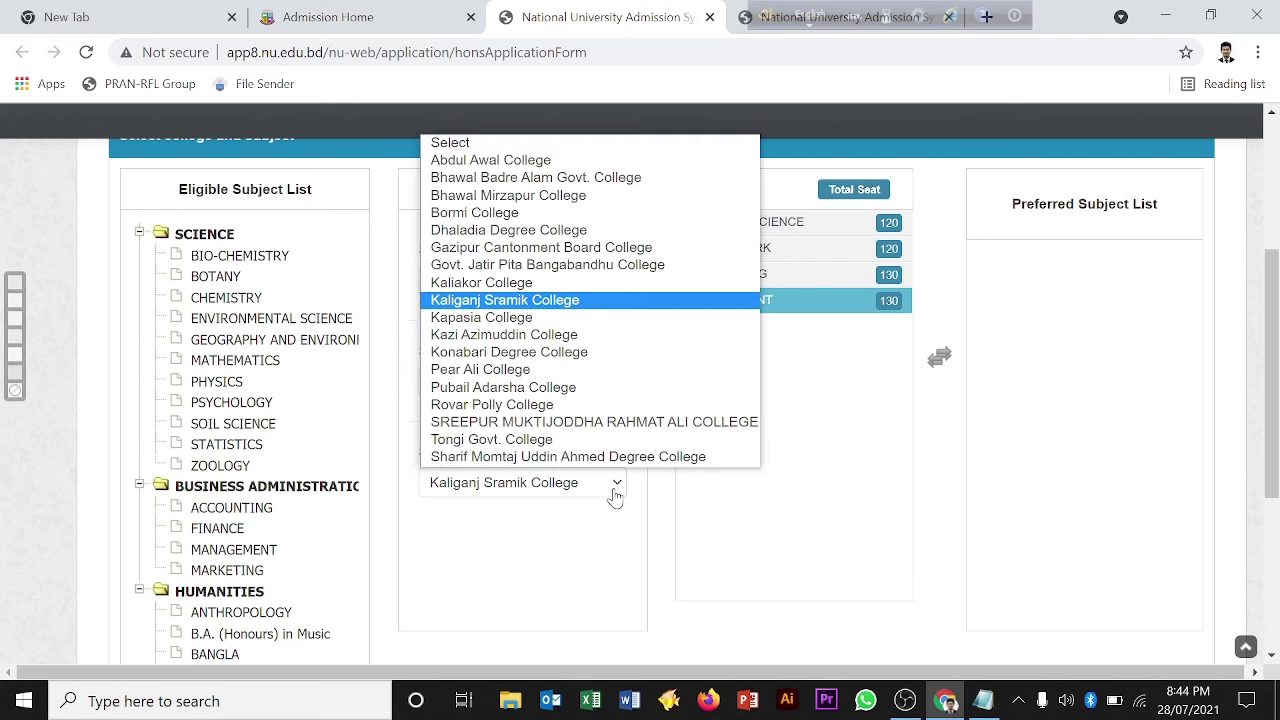
{"action": "left_click", "coordinate": [548, 180]}
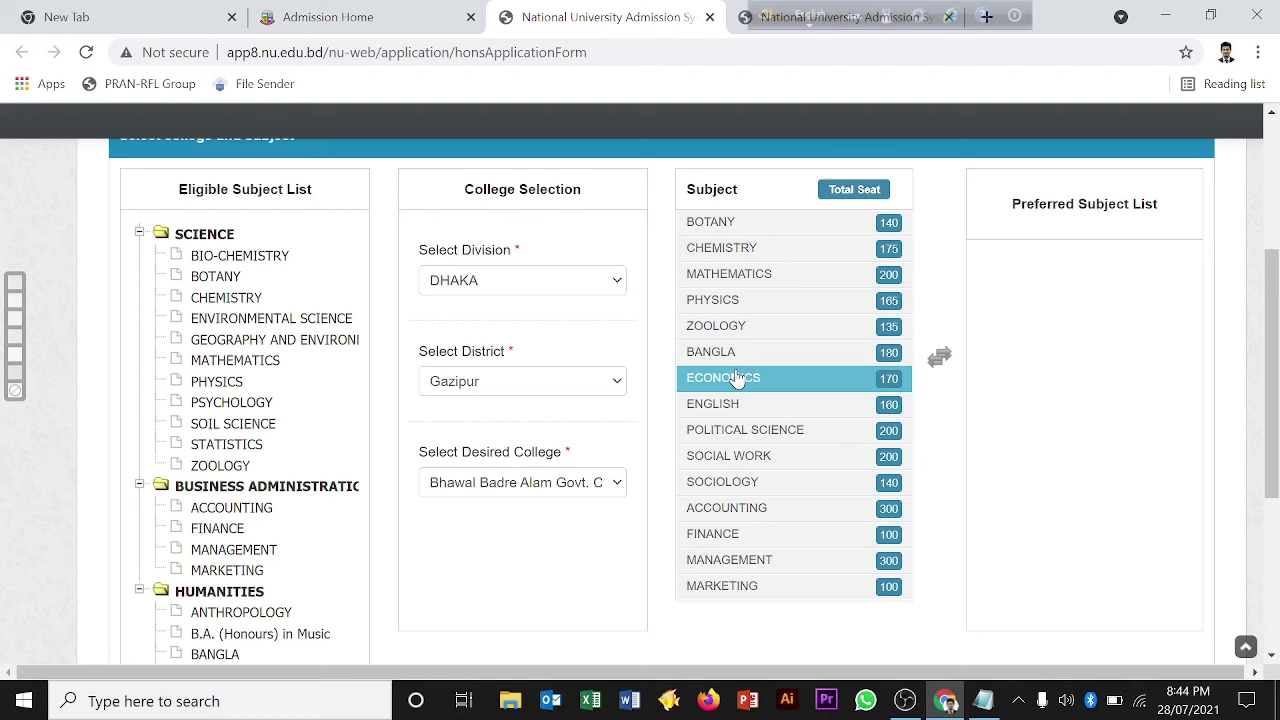
{"action": "left_click", "coordinate": [745, 429]}
{"action": "left_click", "coordinate": [616, 483]}
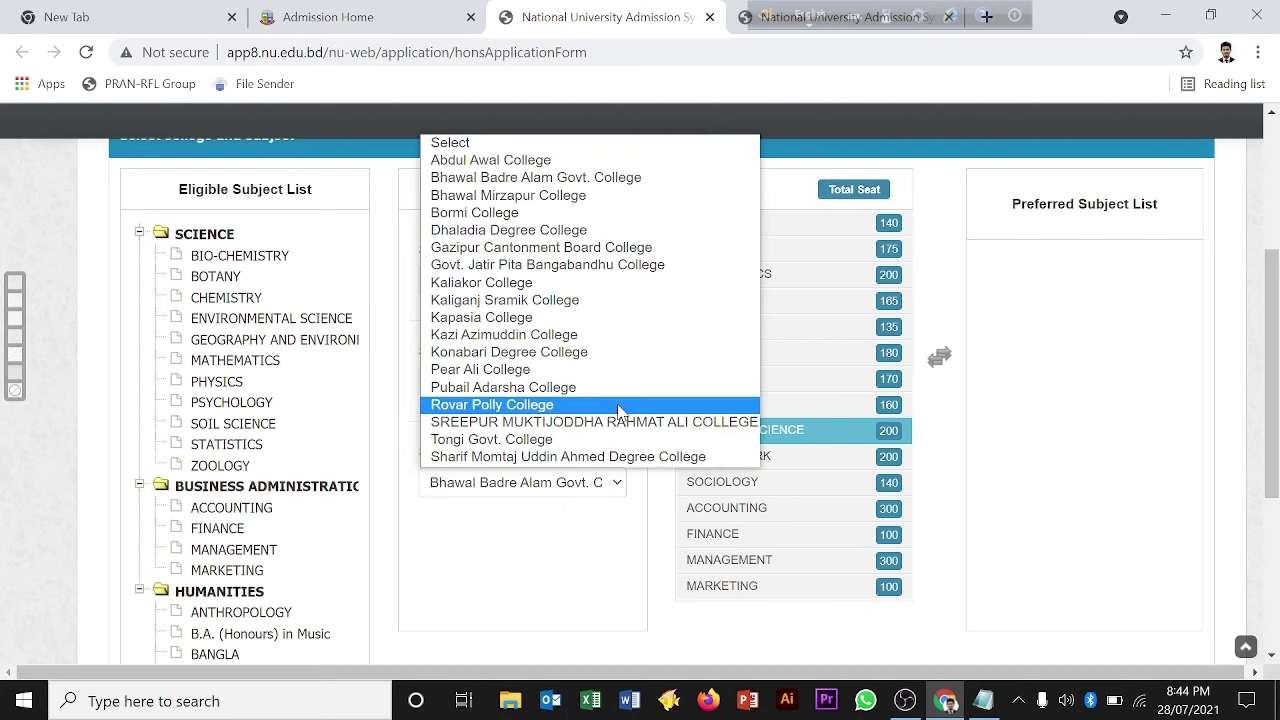
{"action": "left_click", "coordinate": [556, 581]}
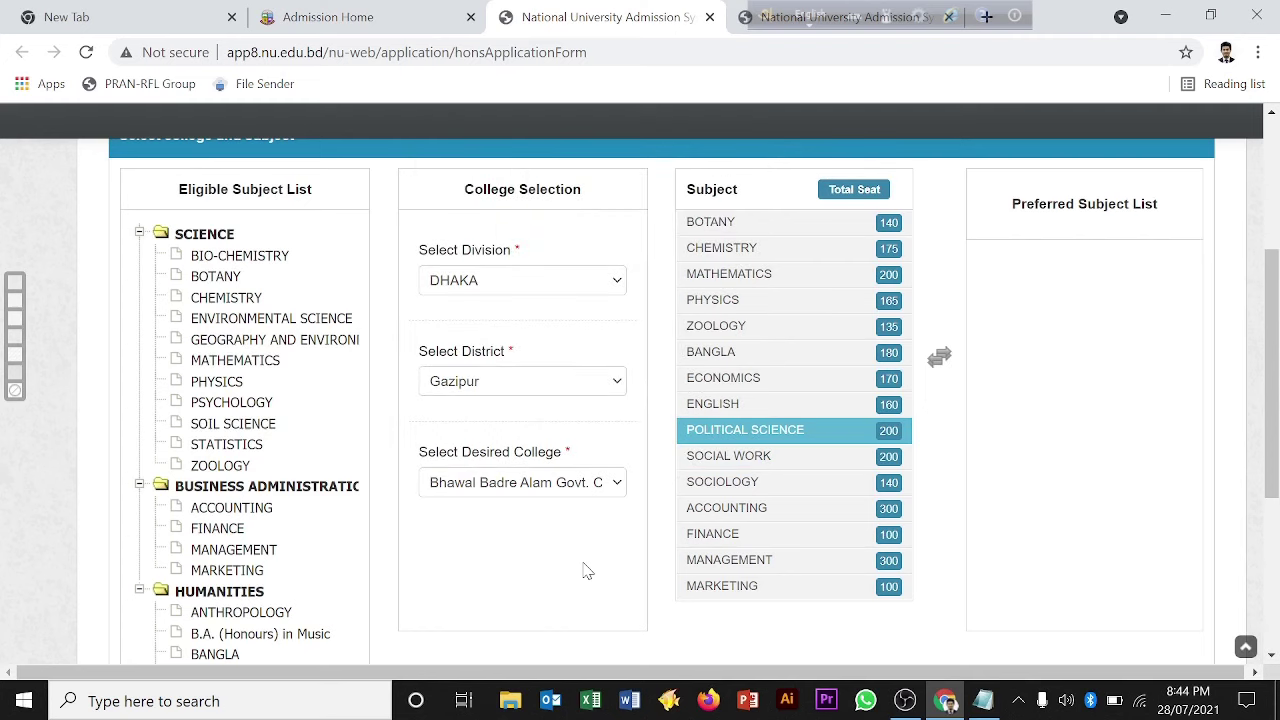
{"action": "left_click", "coordinate": [841, 299]}
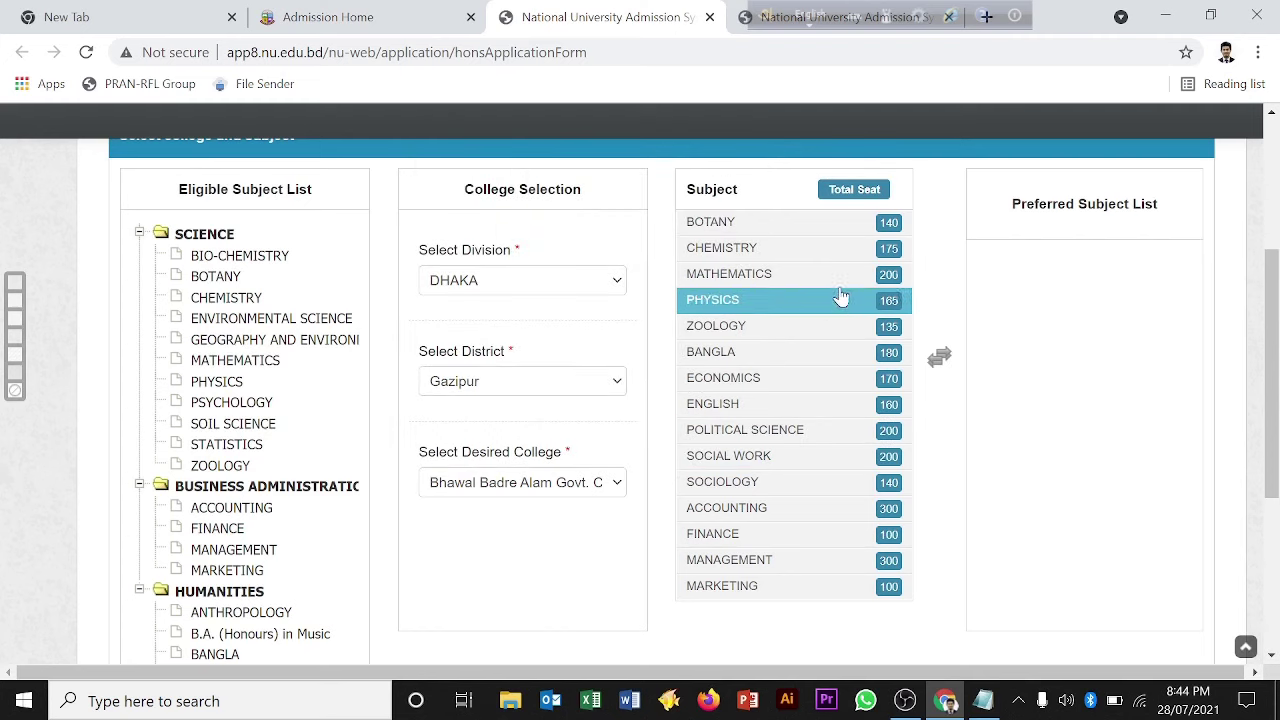
Step: Add BOTANY, MATHEMATICS, ZOOLOGY, ECONOMICS and POLITICAL SCIENCE, in order, as preferred subjects
{"action": "double_click", "coordinate": [764, 233]}
{"action": "double_click", "coordinate": [764, 252]}
{"action": "double_click", "coordinate": [764, 274]}
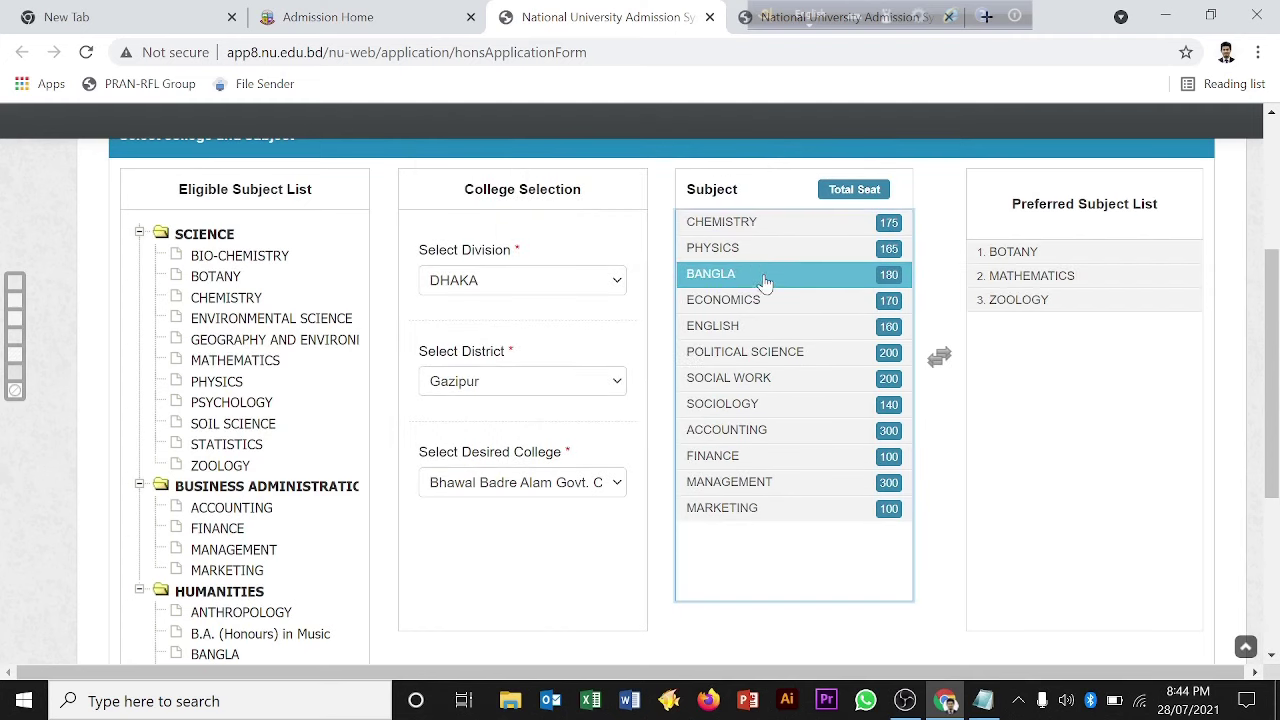
{"action": "double_click", "coordinate": [762, 299]}
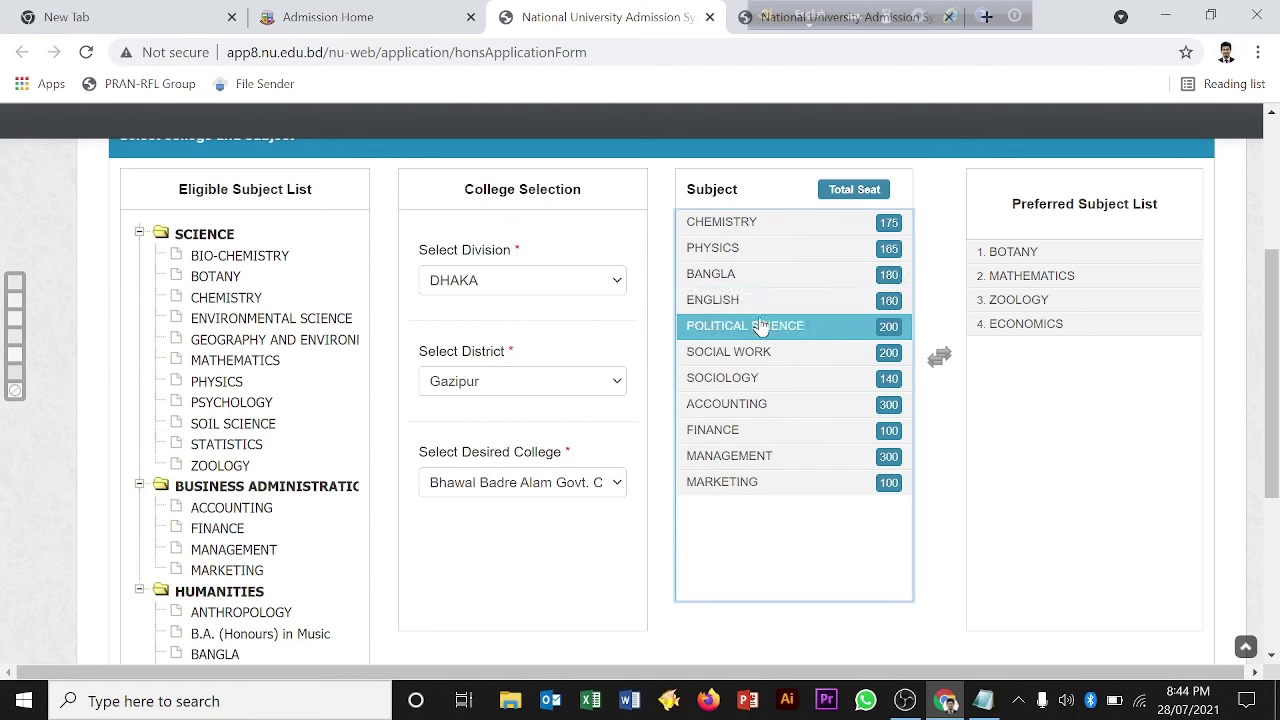
{"action": "double_click", "coordinate": [760, 326]}
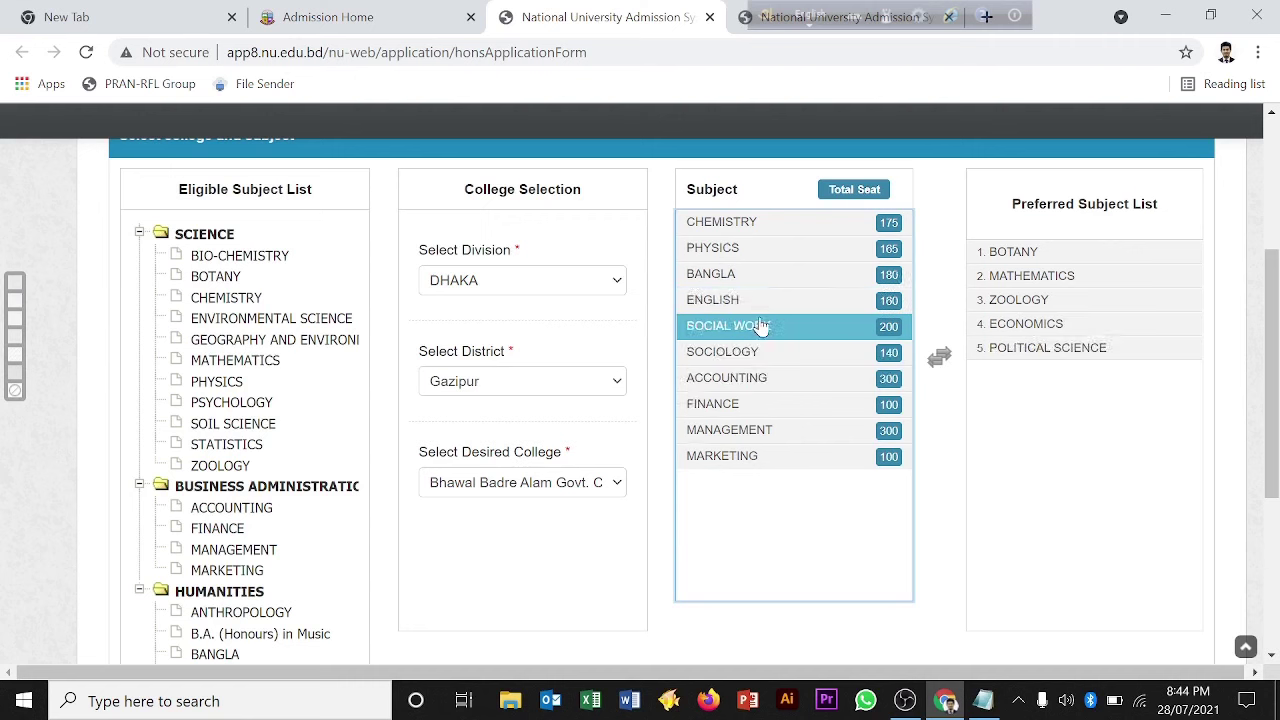
{"action": "left_click", "coordinate": [1026, 356]}
{"action": "left_click_drag", "start_coordinate": [1026, 358], "coordinate": [1047, 446]}
{"action": "left_click", "coordinate": [1020, 348]}
{"action": "left_click", "coordinate": [1063, 400]}
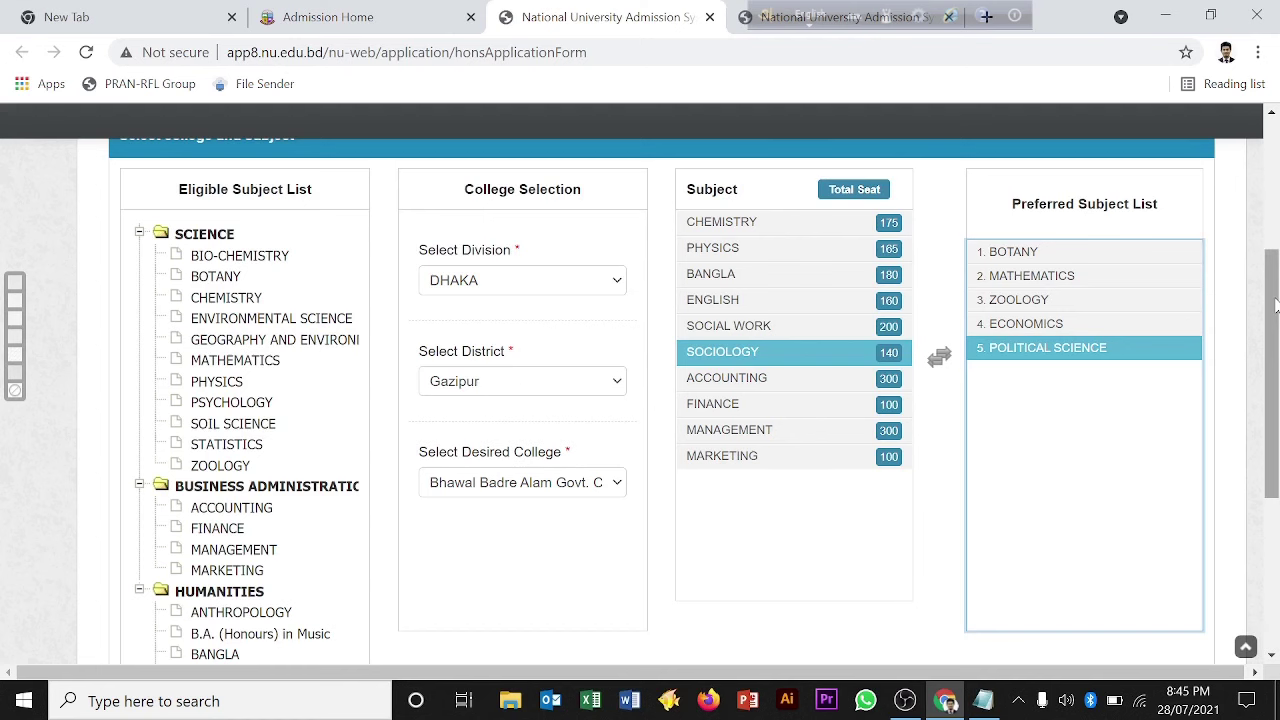
{"action": "left_click_drag", "start_coordinate": [1277, 305], "coordinate": [1277, 480]}
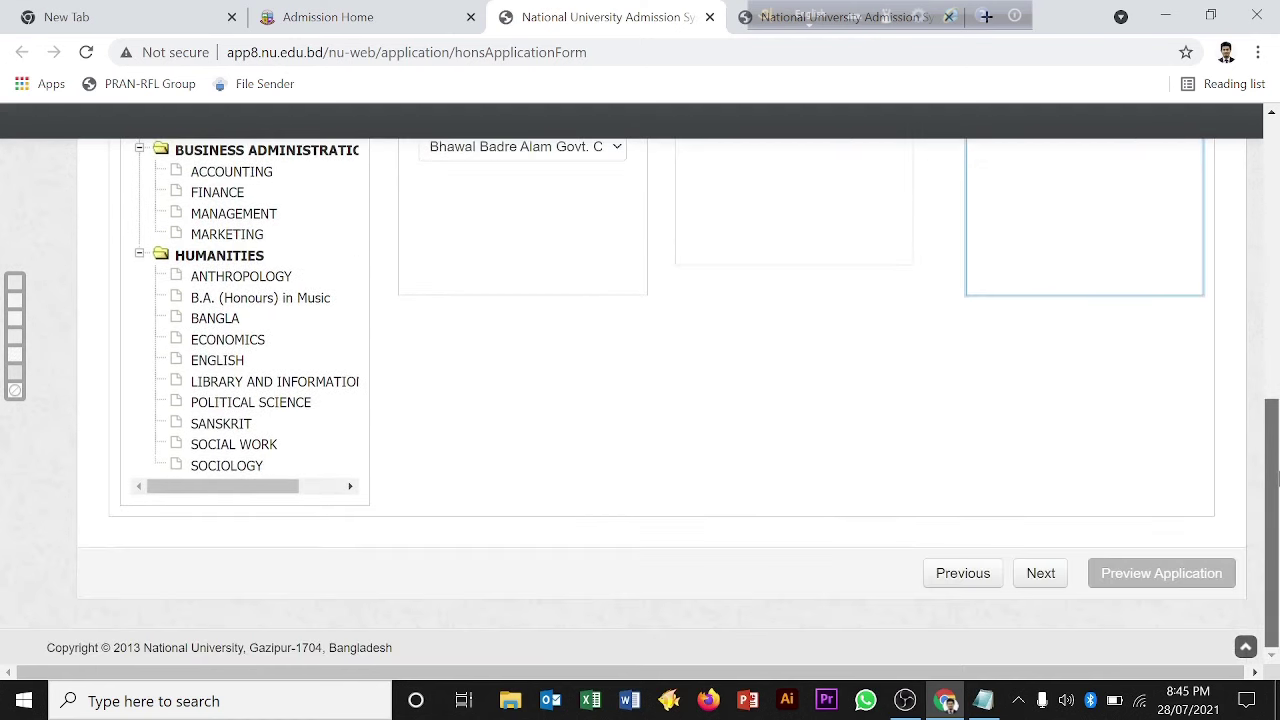
Step: Pass the quota step with the answer left at No and reach the photo and mobile section
{"action": "left_click", "coordinate": [1040, 574]}
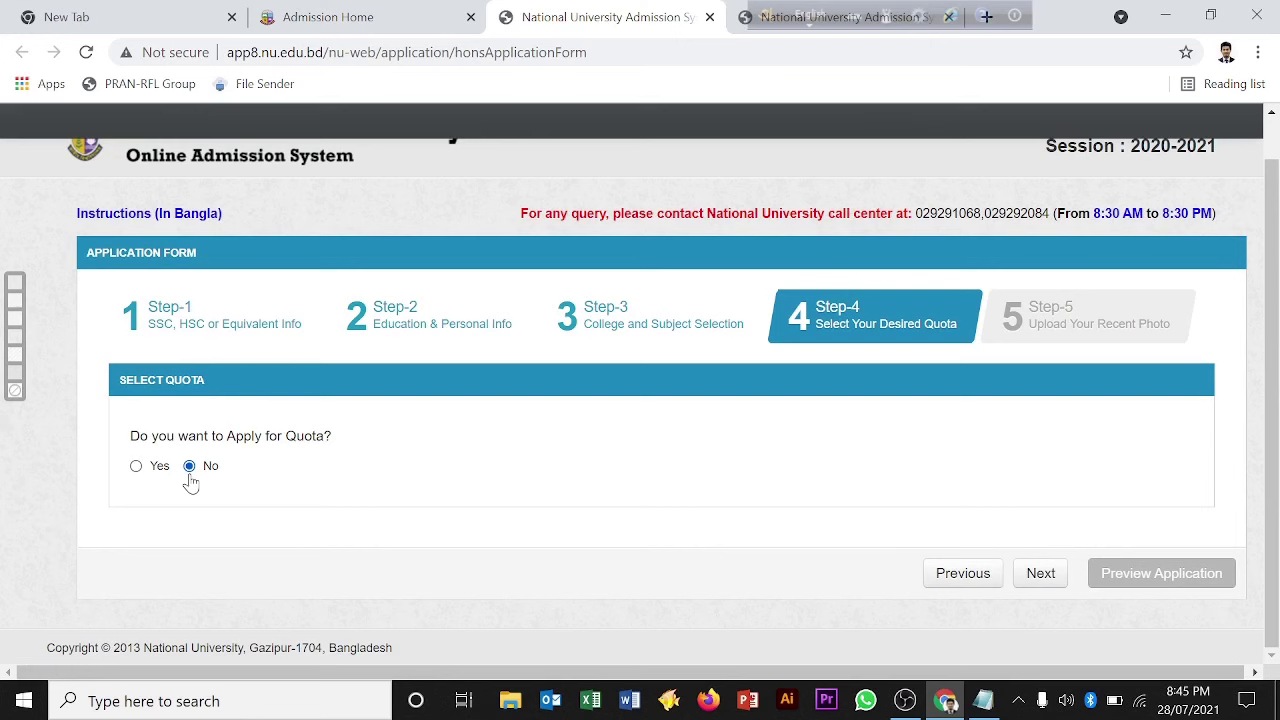
{"action": "left_click", "coordinate": [1043, 580]}
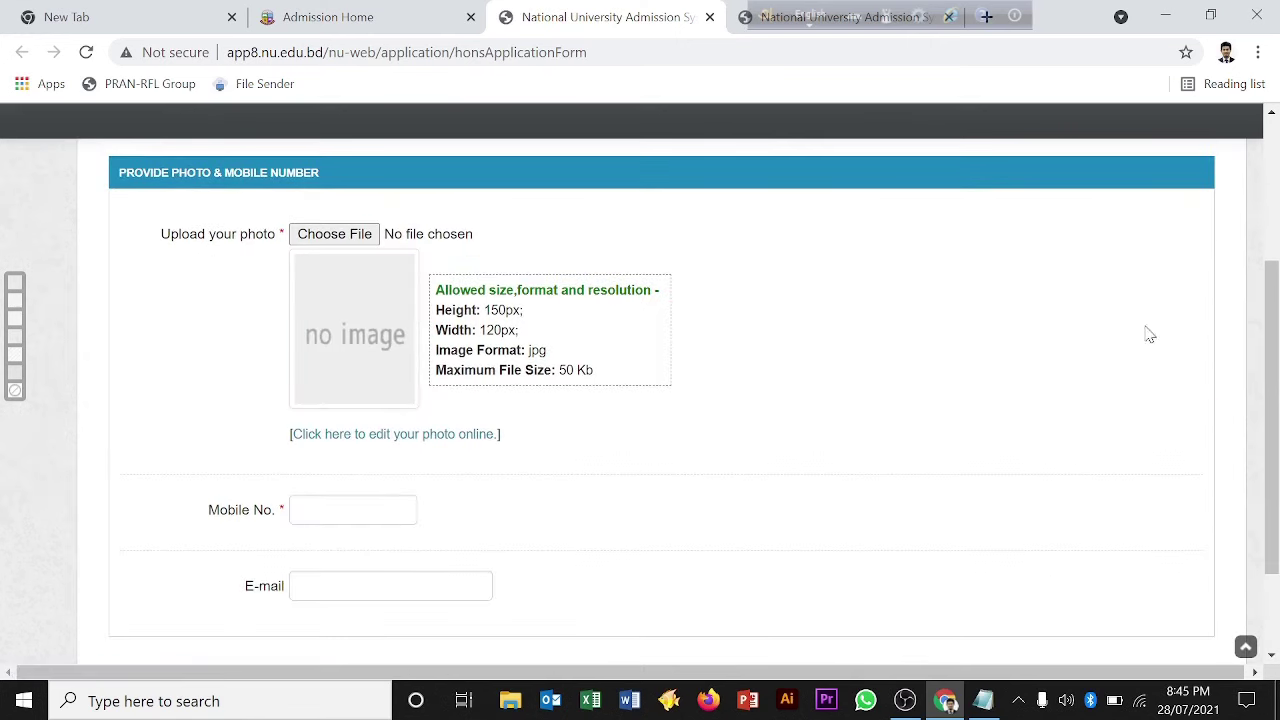
{"action": "mouse_move", "coordinate": [1271, 317]}
{"action": "left_mouse_down"}
{"action": "mouse_move", "coordinate": [1275, 370]}
{"action": "mouse_move", "coordinate": [1274, 325]}
{"action": "left_mouse_up"}
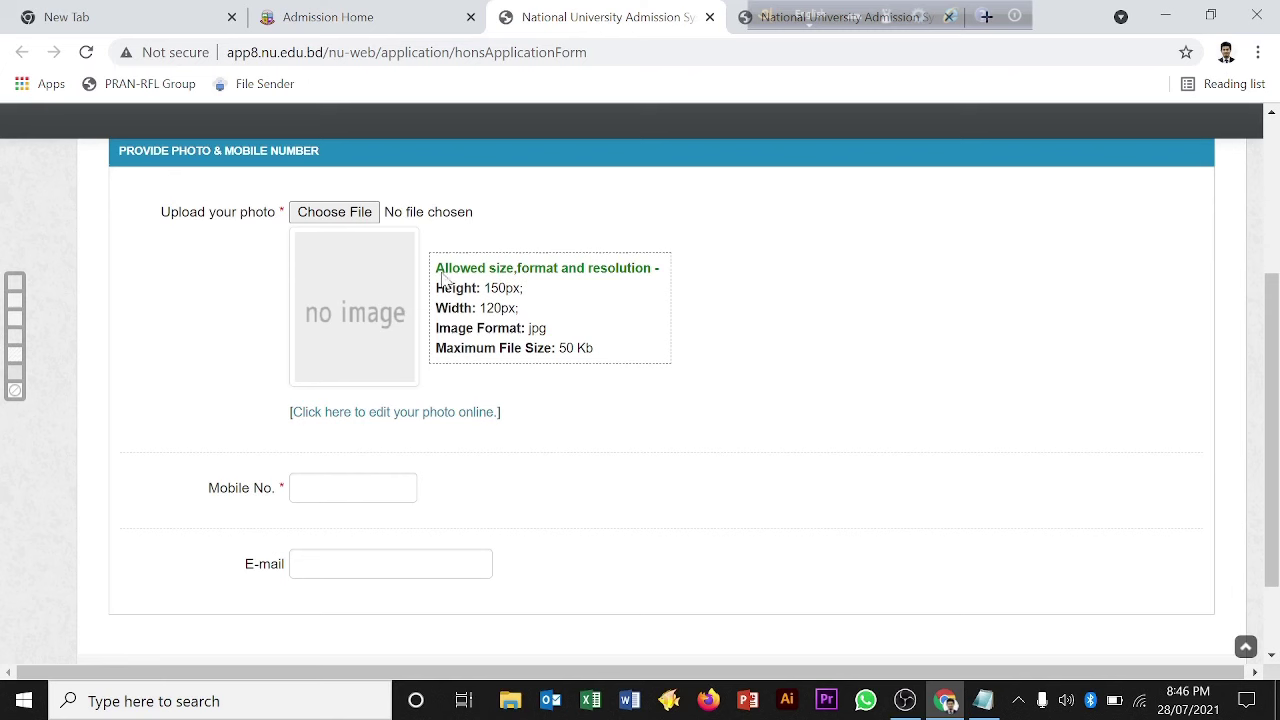
Step: Cancel the photo selection and run Preview Application with photo and mobile number still empty
{"action": "left_click", "coordinate": [347, 216]}
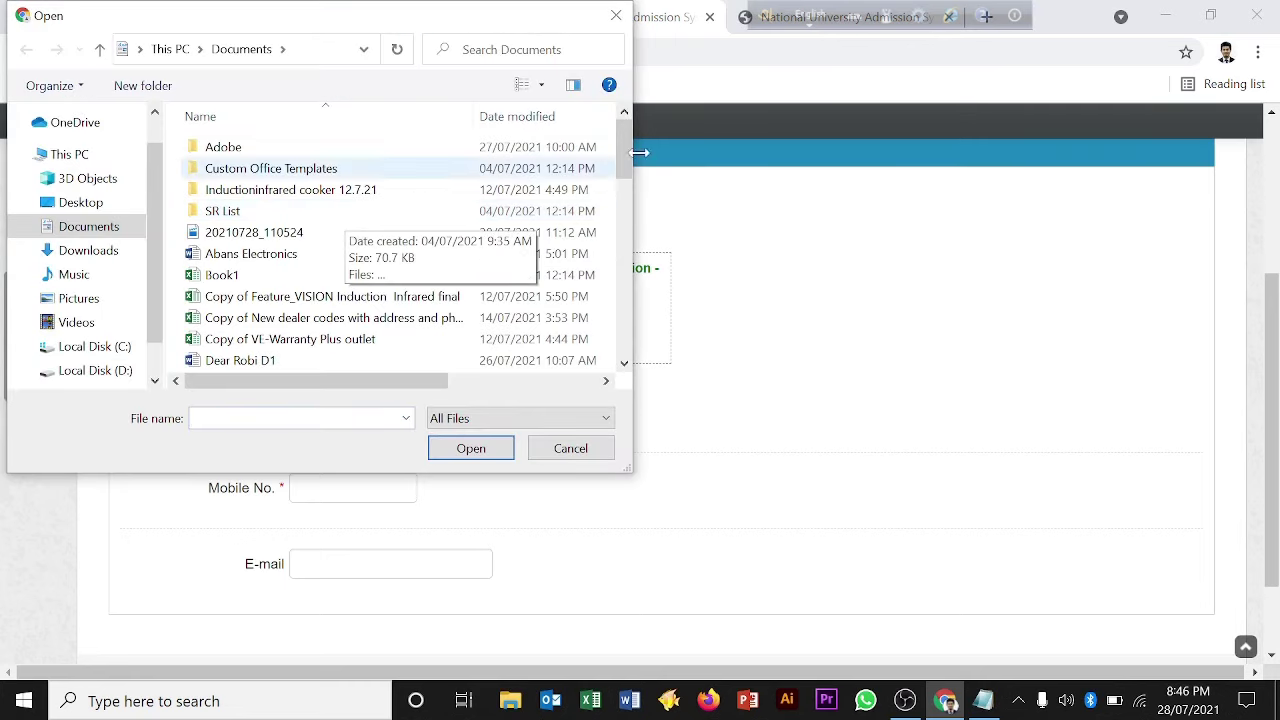
{"action": "left_click", "coordinate": [583, 452]}
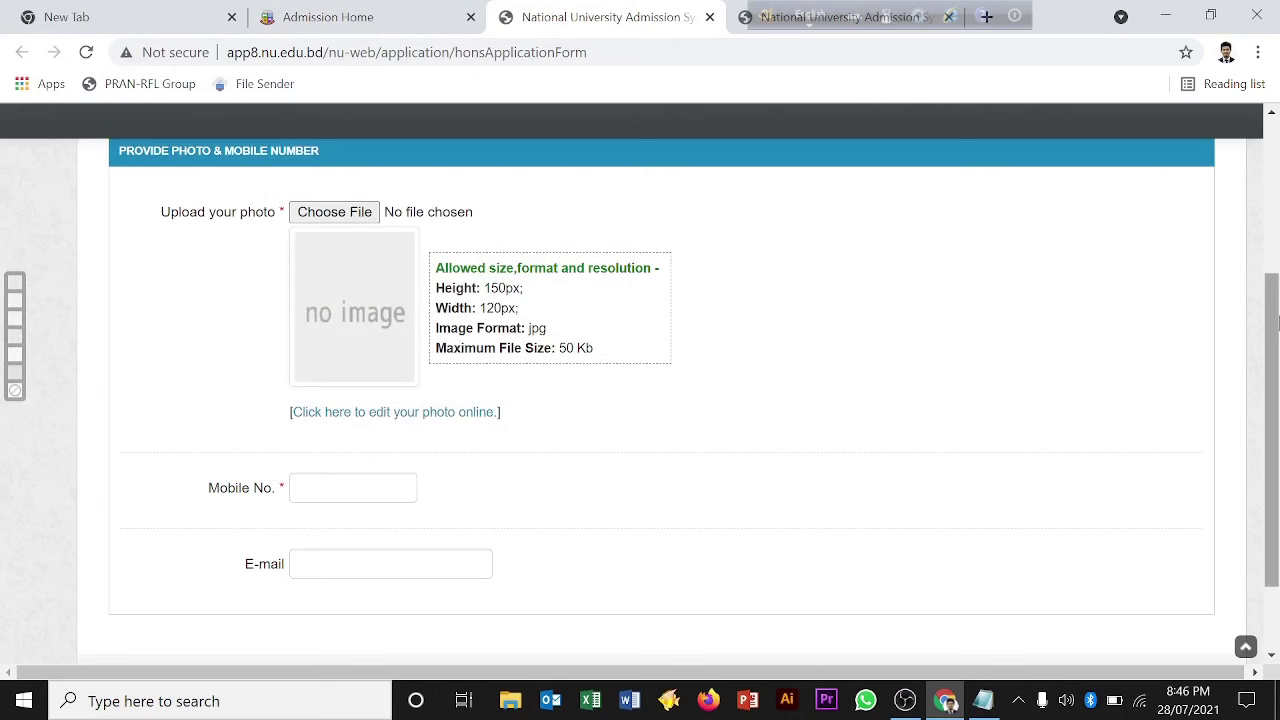
{"action": "left_click_drag", "start_coordinate": [1276, 322], "coordinate": [1276, 372]}
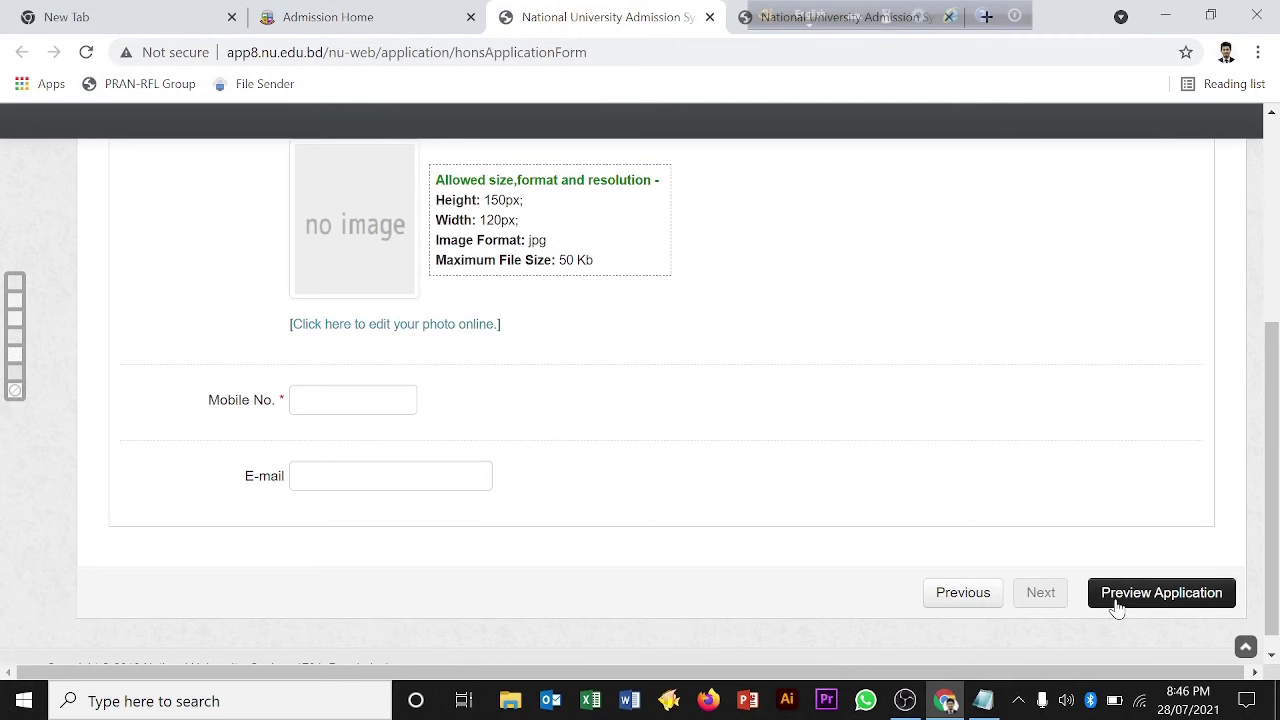
{"action": "left_click", "coordinate": [1161, 593]}
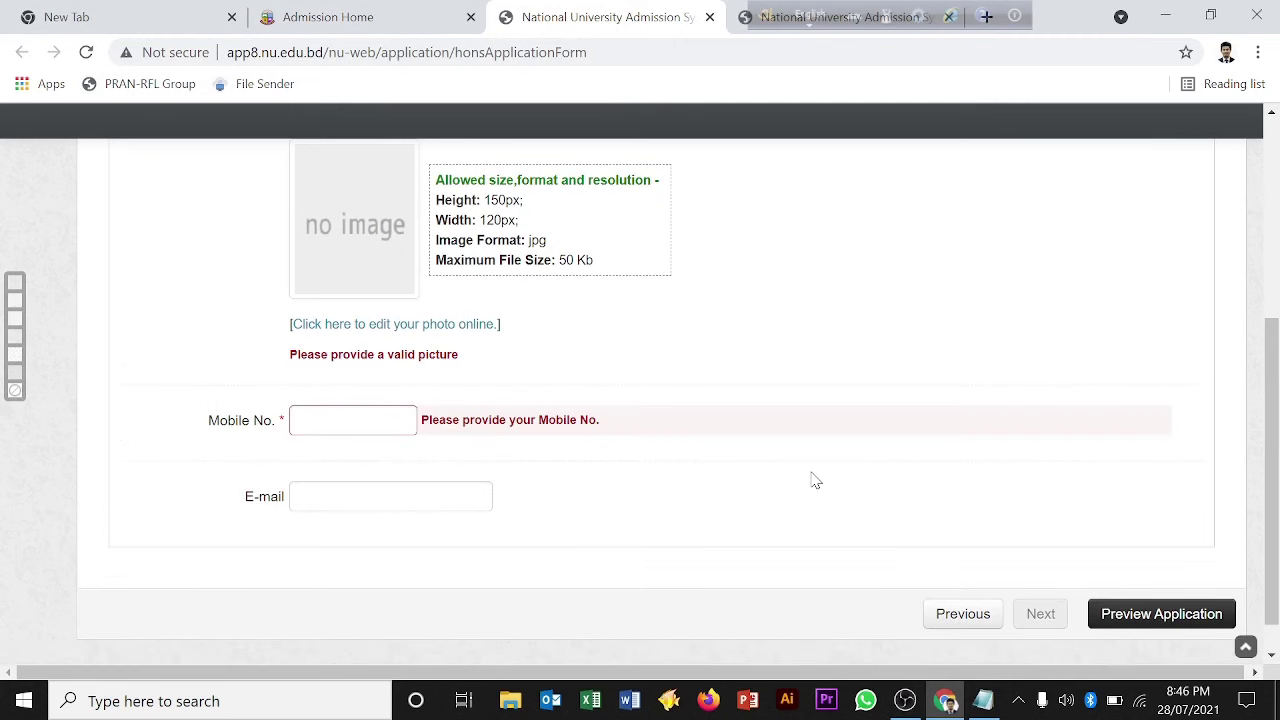
{"action": "scroll", "coordinate": [1276, 418], "scroll_direction": "down", "scroll_amount": 1}
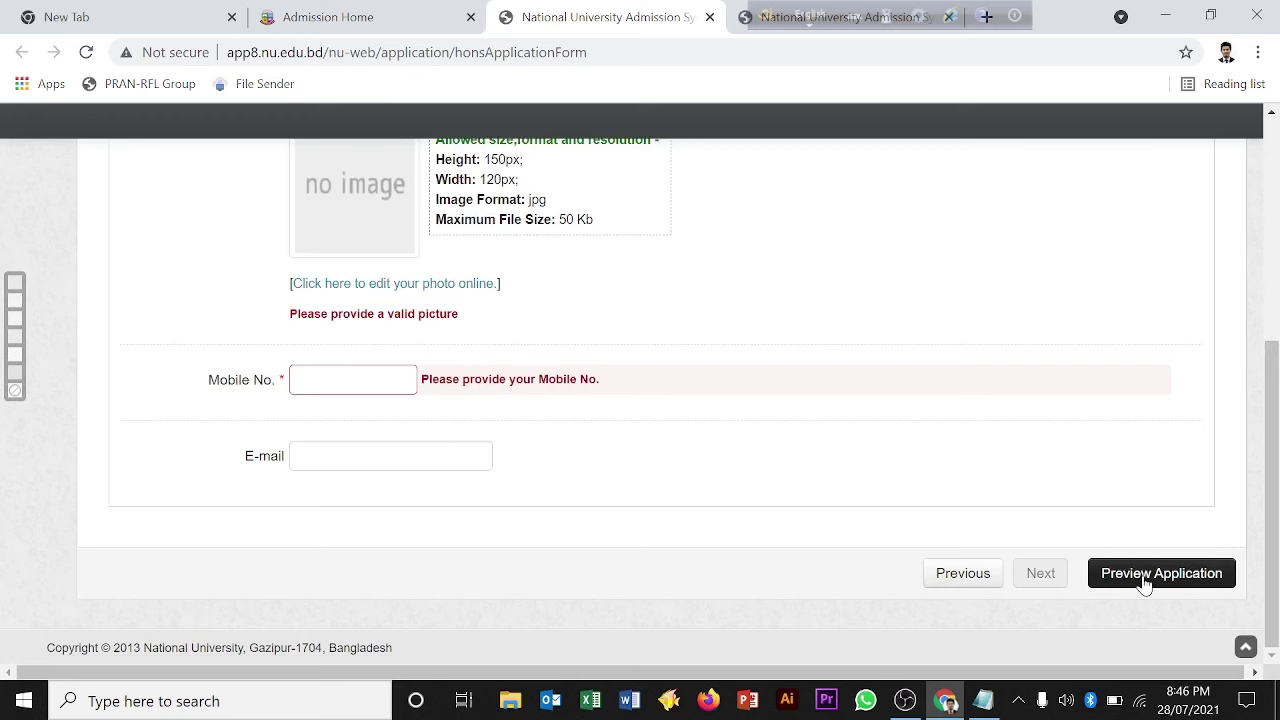
{"action": "mouse_move", "coordinate": [1276, 428]}
{"action": "left_mouse_down"}
{"action": "mouse_move", "coordinate": [1274, 370]}
{"action": "mouse_move", "coordinate": [1277, 422]}
{"action": "left_mouse_up"}
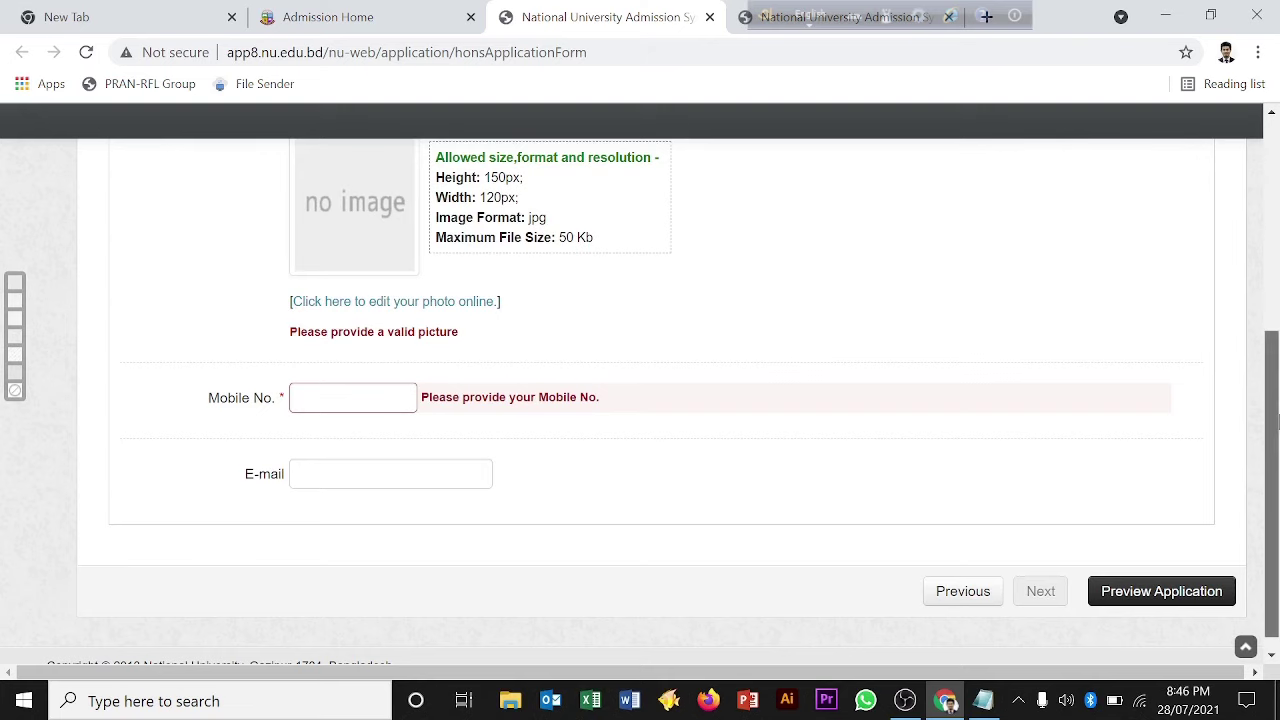
{"action": "left_click_drag", "start_coordinate": [1276, 422], "coordinate": [1277, 310]}
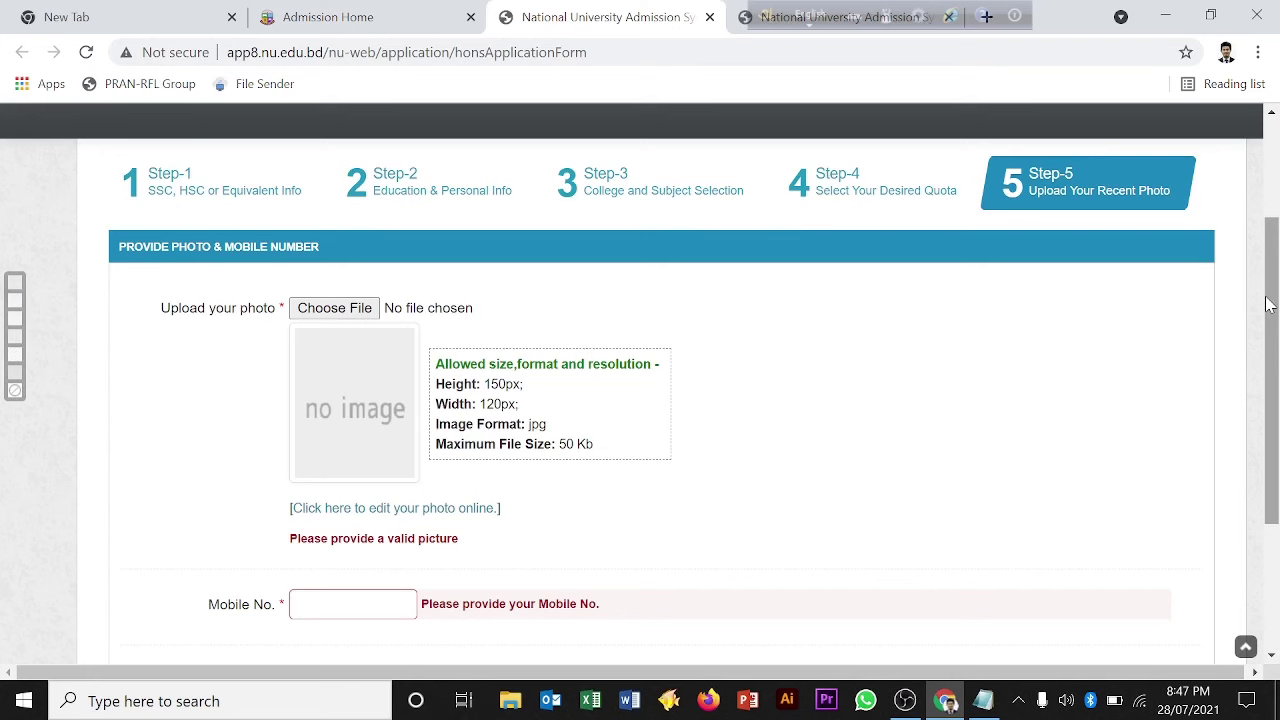
{"action": "mouse_move", "coordinate": [1268, 304]}
{"action": "left_mouse_down"}
{"action": "mouse_move", "coordinate": [1272, 250]}
{"action": "mouse_move", "coordinate": [1277, 283]}
{"action": "left_mouse_up"}
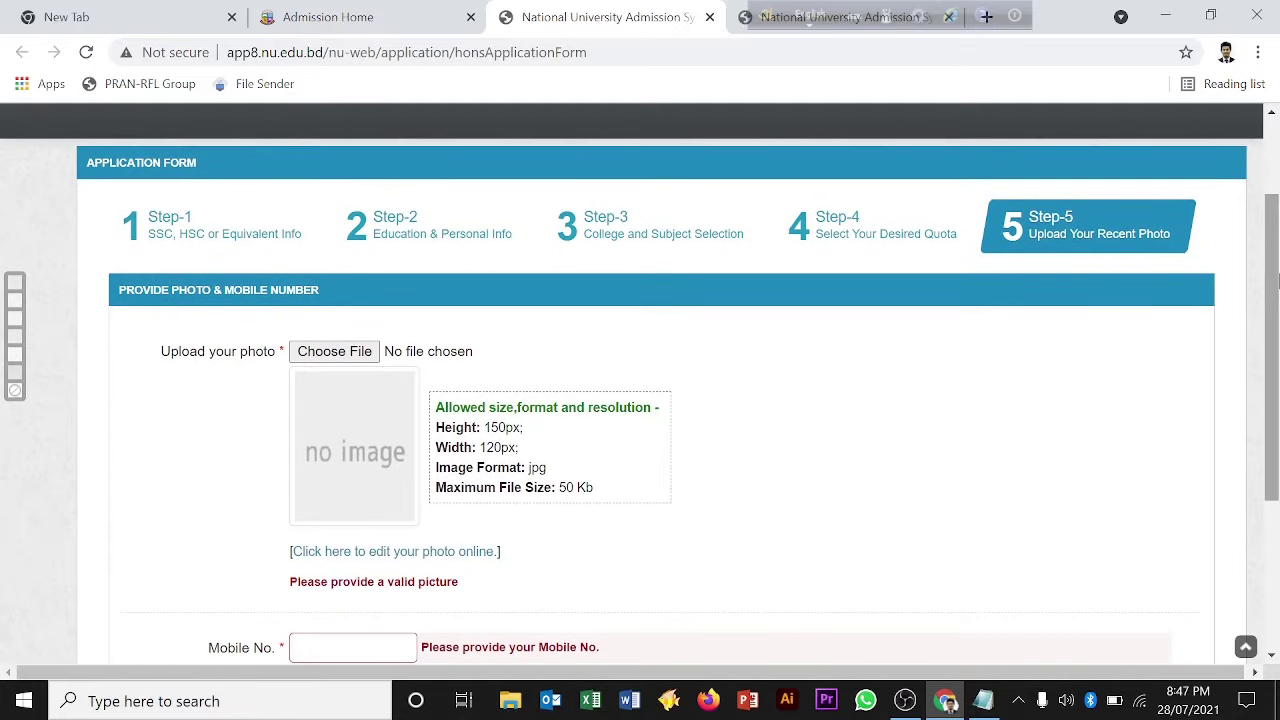